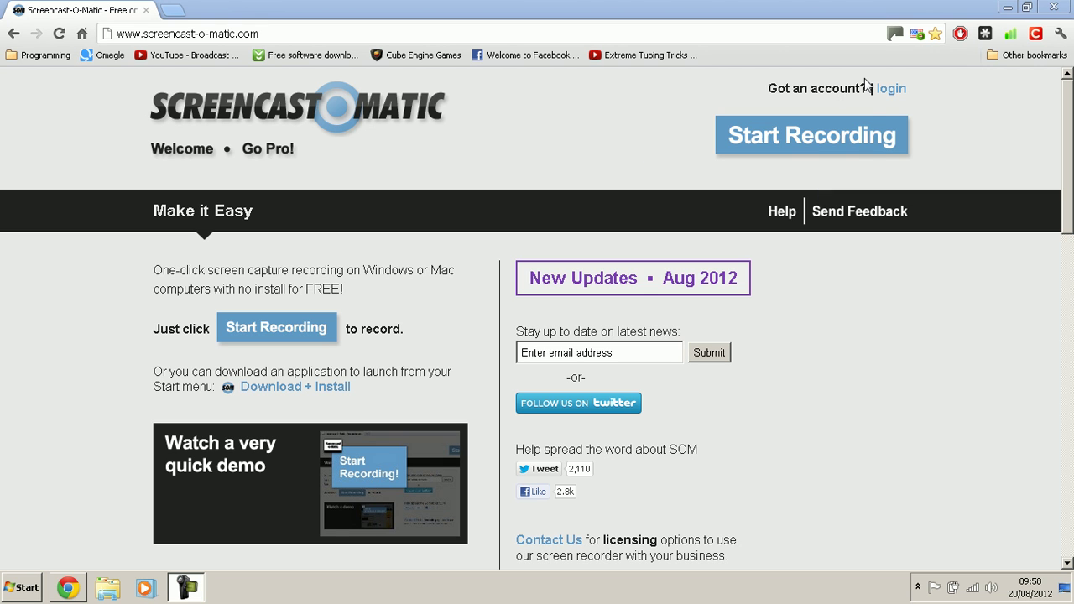
# Start the web screen recorder and drag its 640 x 480 capture frame right, over the page
pyautogui.click(795, 137)
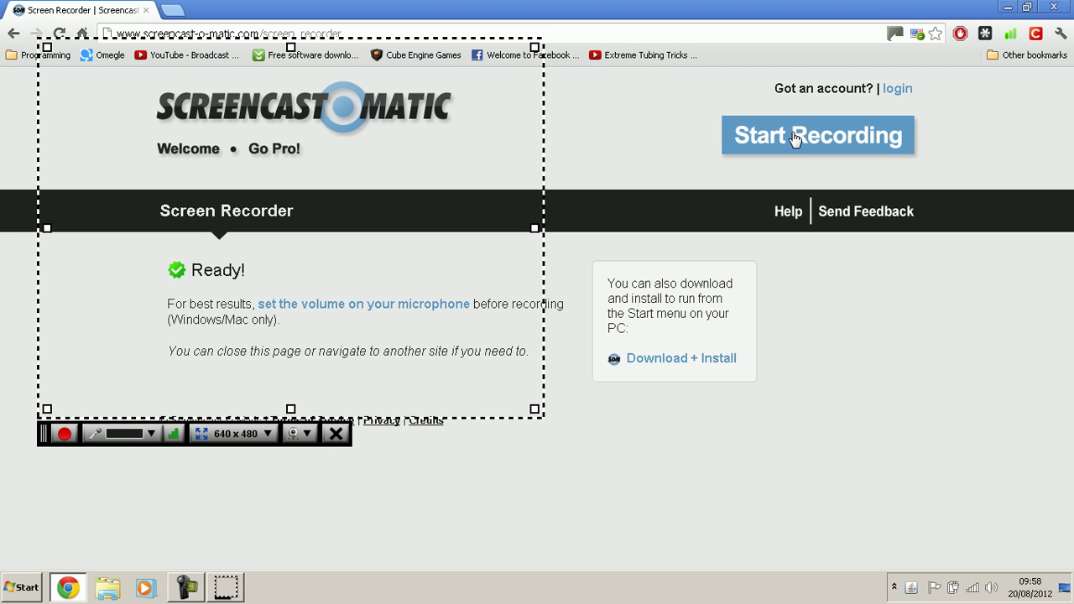
pyautogui.moveTo(254, 213)
pyautogui.mouseDown()
pyautogui.moveTo(558, 180)
pyautogui.moveTo(474, 226)
pyautogui.mouseUp()
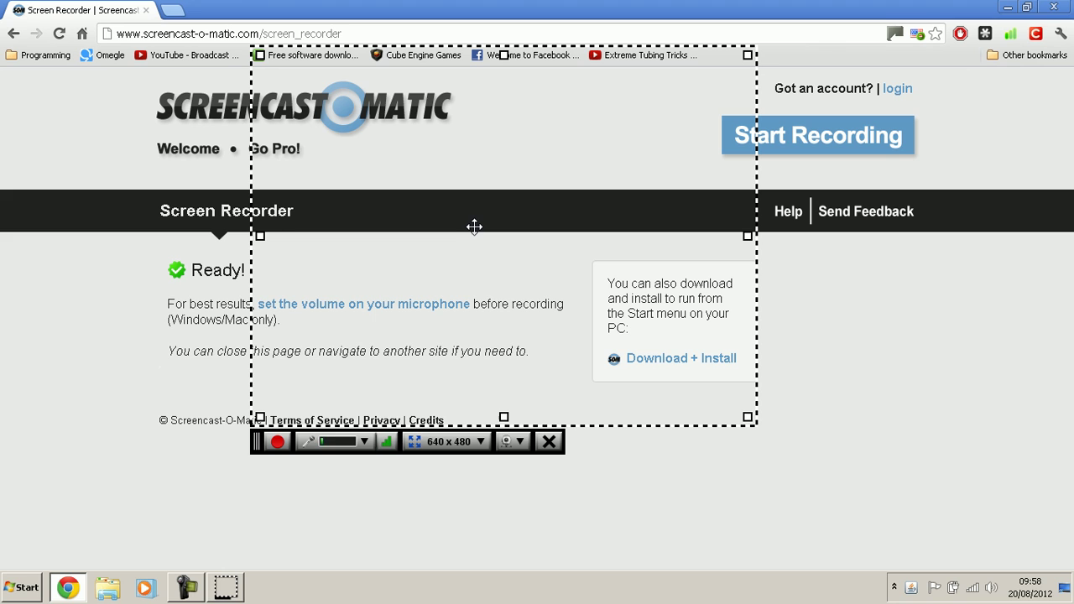
# Review the size, webcam and microphone options, keeping 640 x 480, and confirm the mic volume settings
pyautogui.click(455, 443)
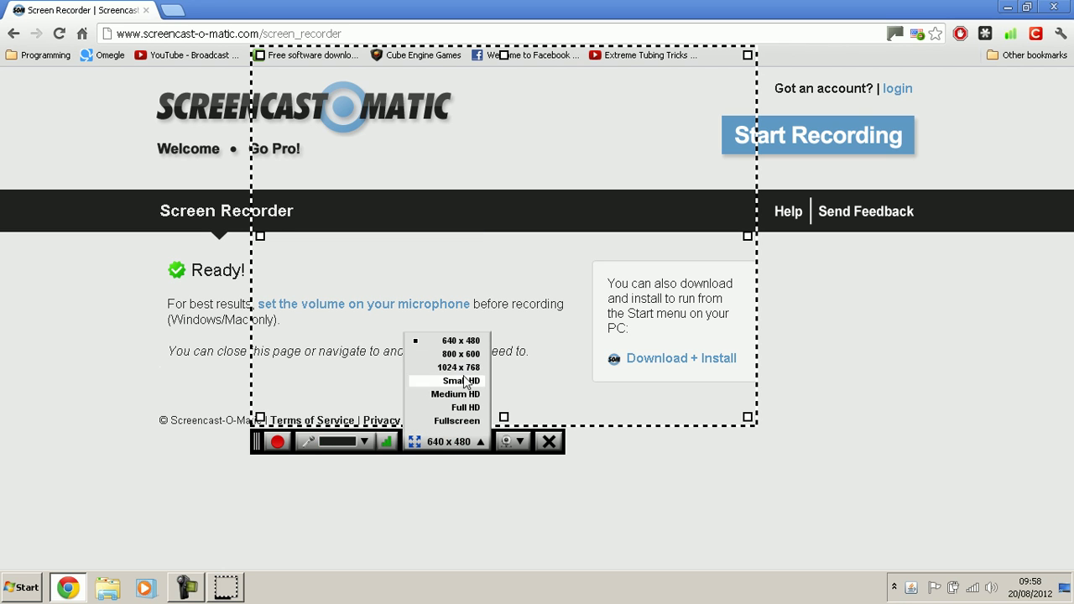
pyautogui.click(455, 439)
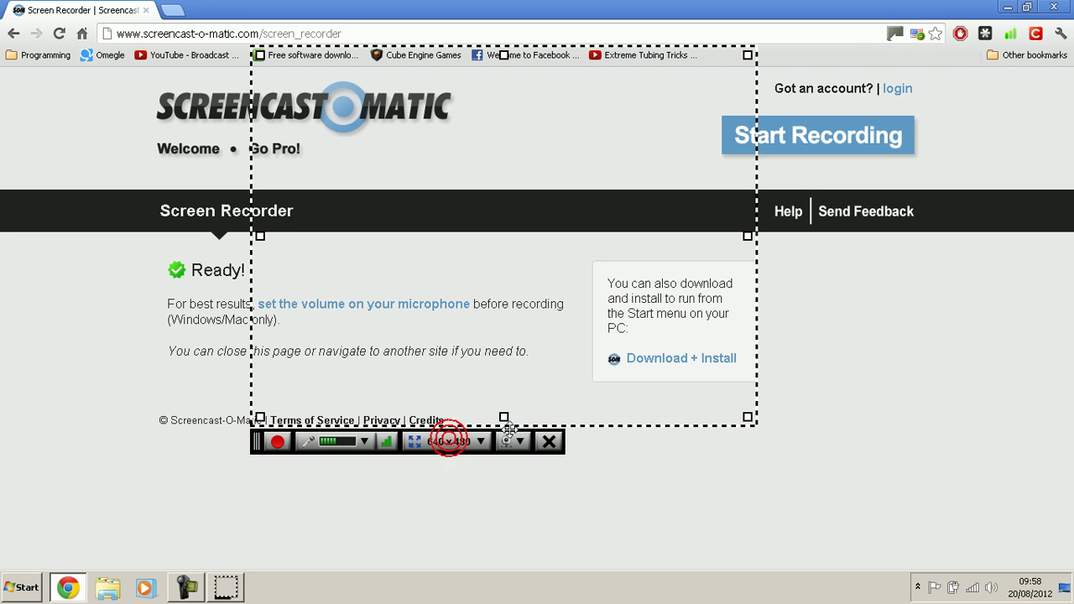
pyautogui.click(514, 443)
pyautogui.click(514, 443)
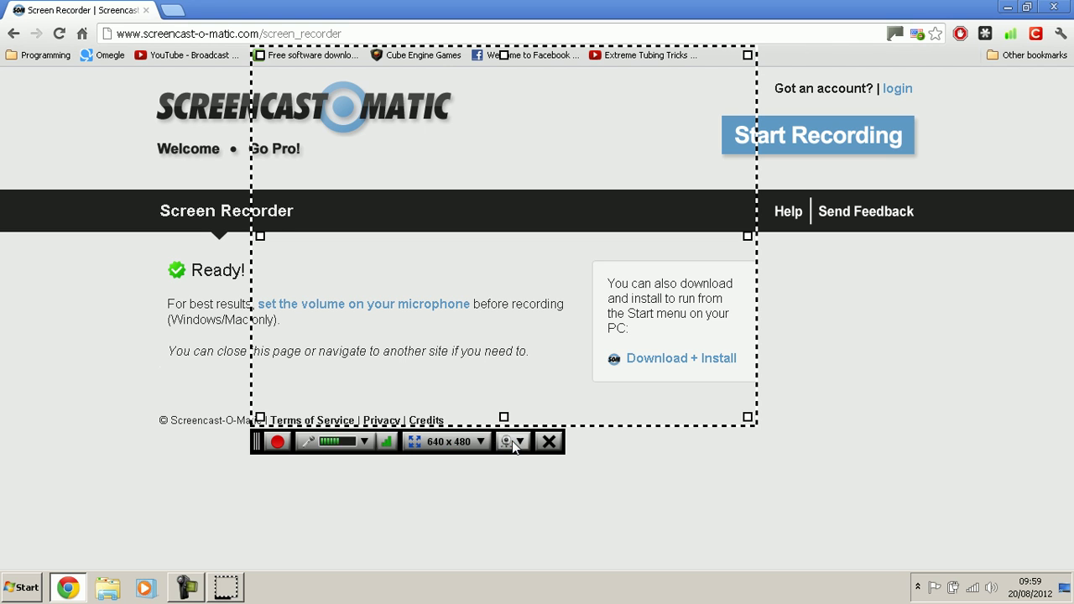
pyautogui.click(356, 443)
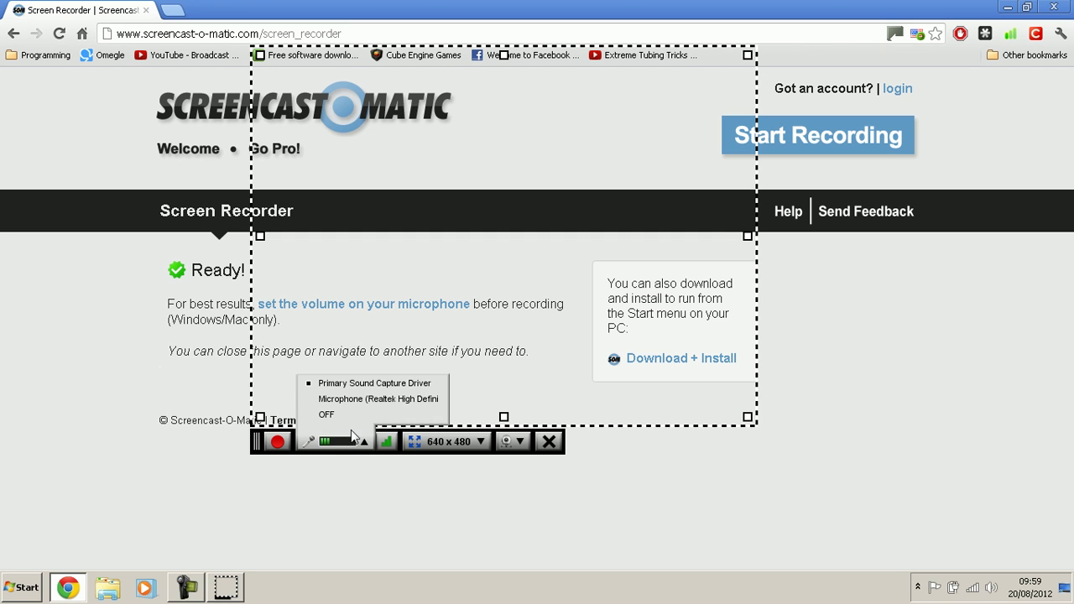
pyautogui.click(351, 443)
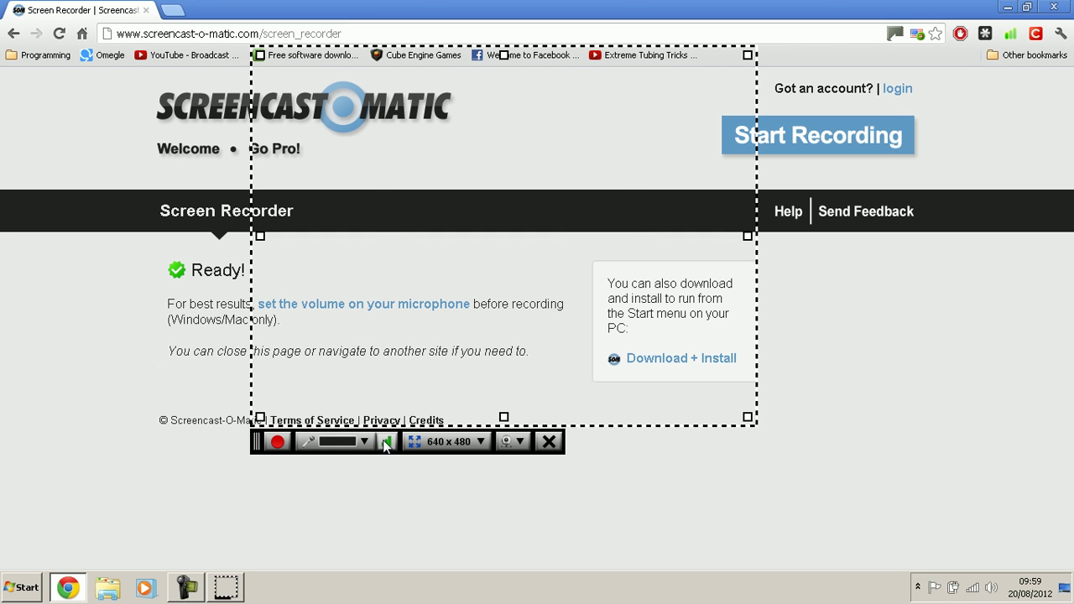
pyautogui.click(385, 443)
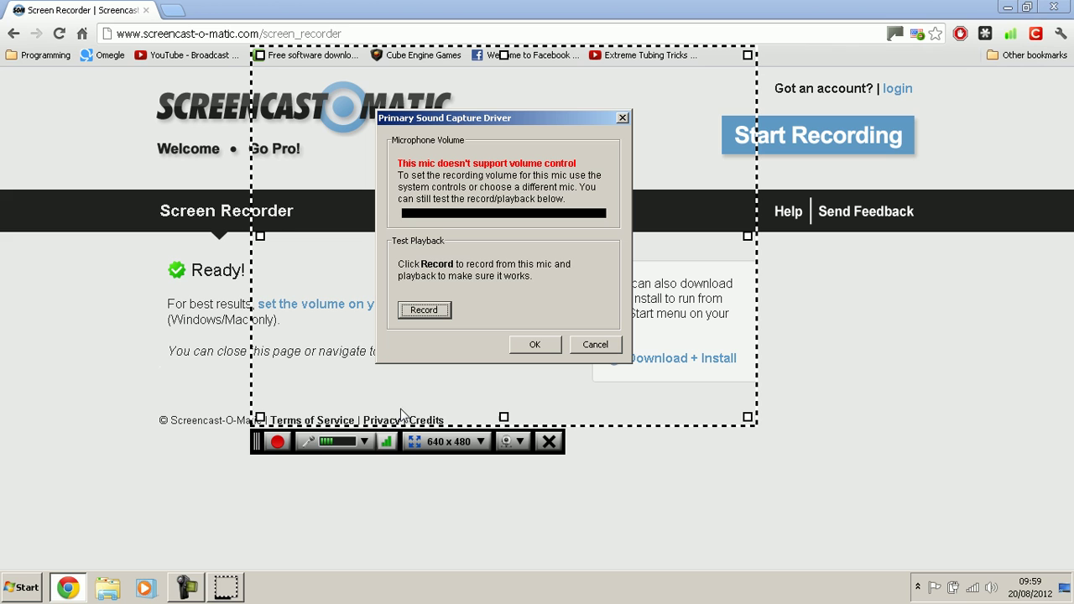
pyautogui.click(528, 347)
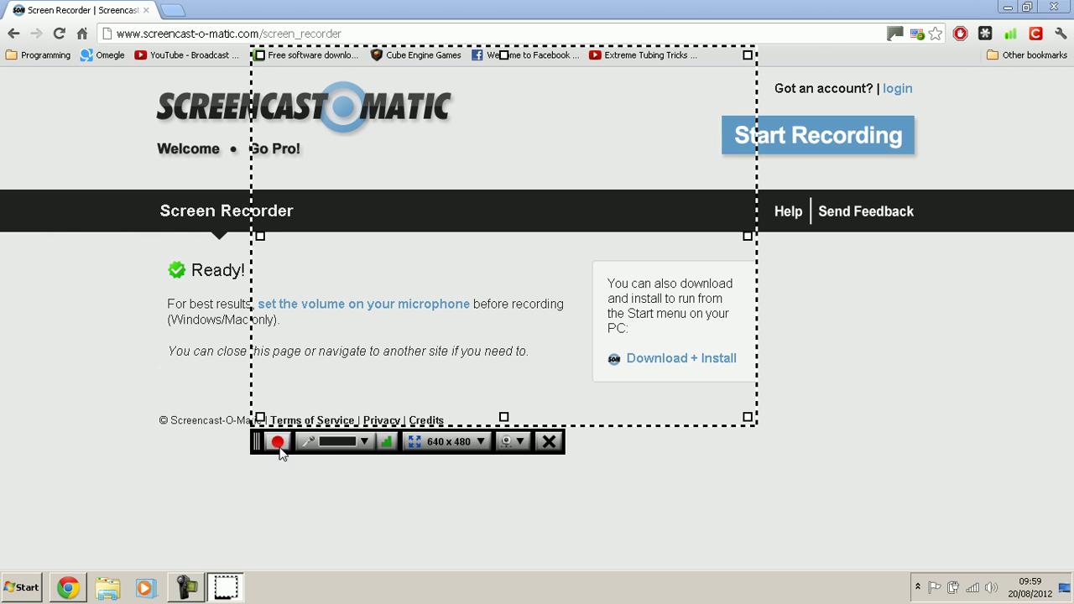
# Resize the capture frame to 858 x 566 and shift it left over the page content
pyautogui.moveTo(256, 442); pyautogui.dragTo(273, 442)
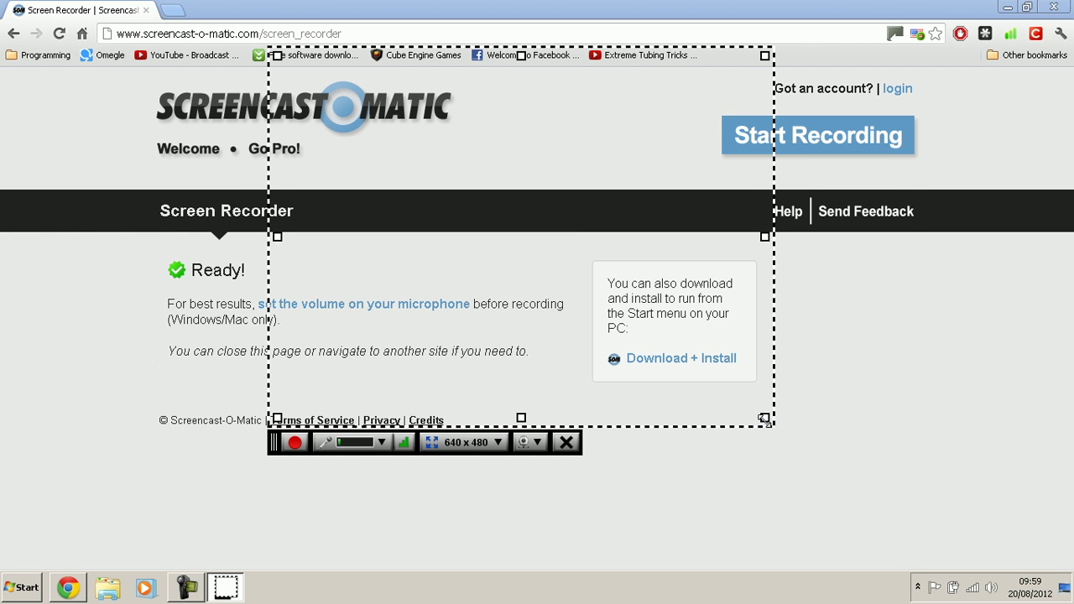
pyautogui.moveTo(764, 418)
pyautogui.mouseDown()
pyautogui.moveTo(896, 453)
pyautogui.moveTo(946, 493)
pyautogui.mouseUp()
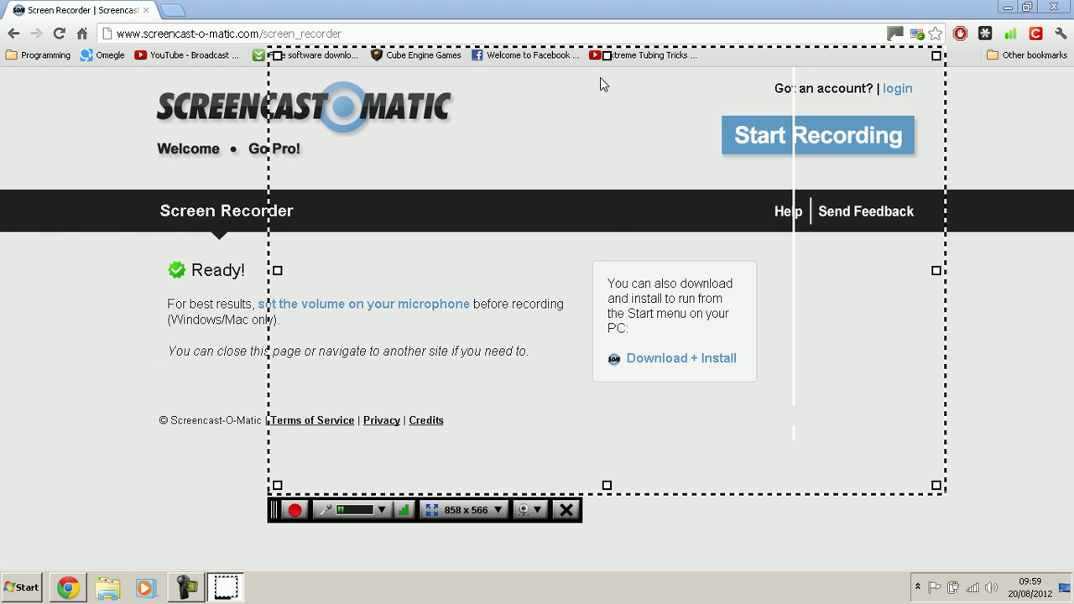
pyautogui.moveTo(606, 242); pyautogui.dragTo(484, 239)
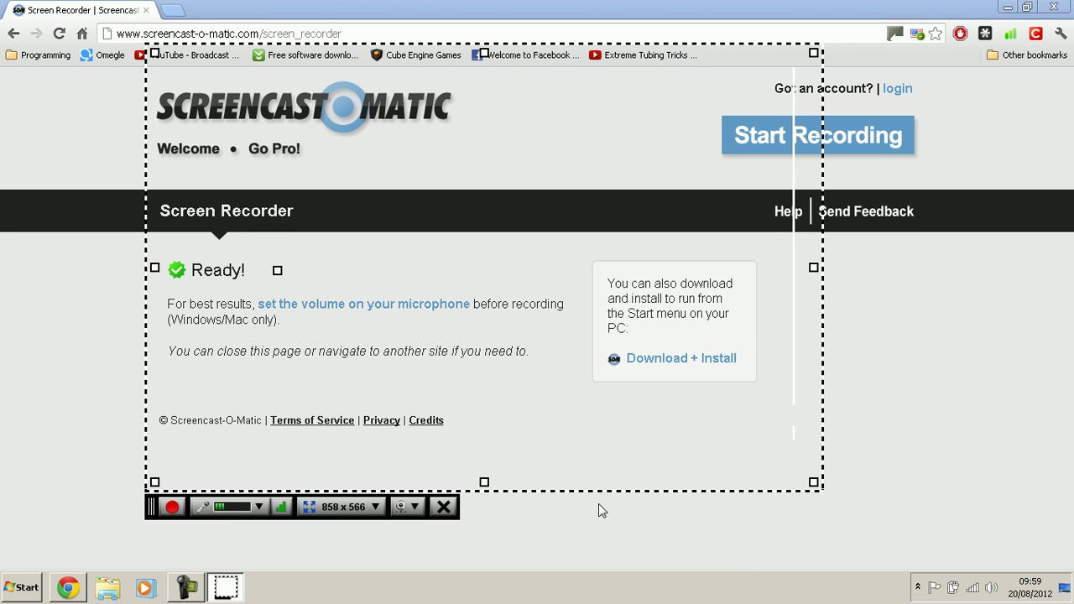
# Record the framed page, moving the recording frame further left during capture
pyautogui.click(172, 508)
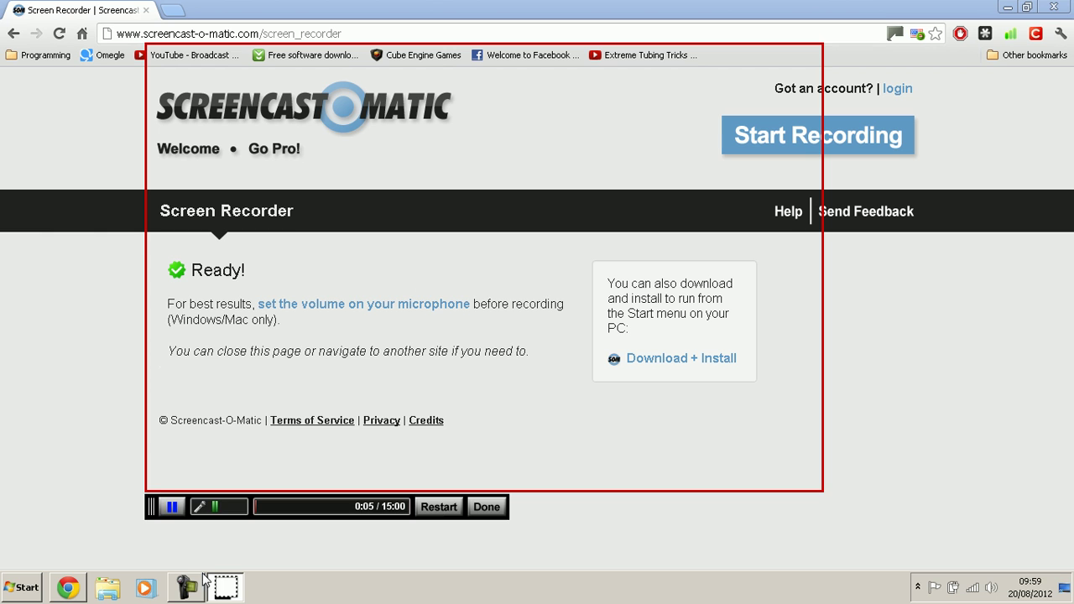
pyautogui.moveTo(156, 489)
pyautogui.mouseDown()
pyautogui.moveTo(84, 502)
pyautogui.moveTo(237, 277)
pyautogui.moveTo(101, 419)
pyautogui.mouseUp()
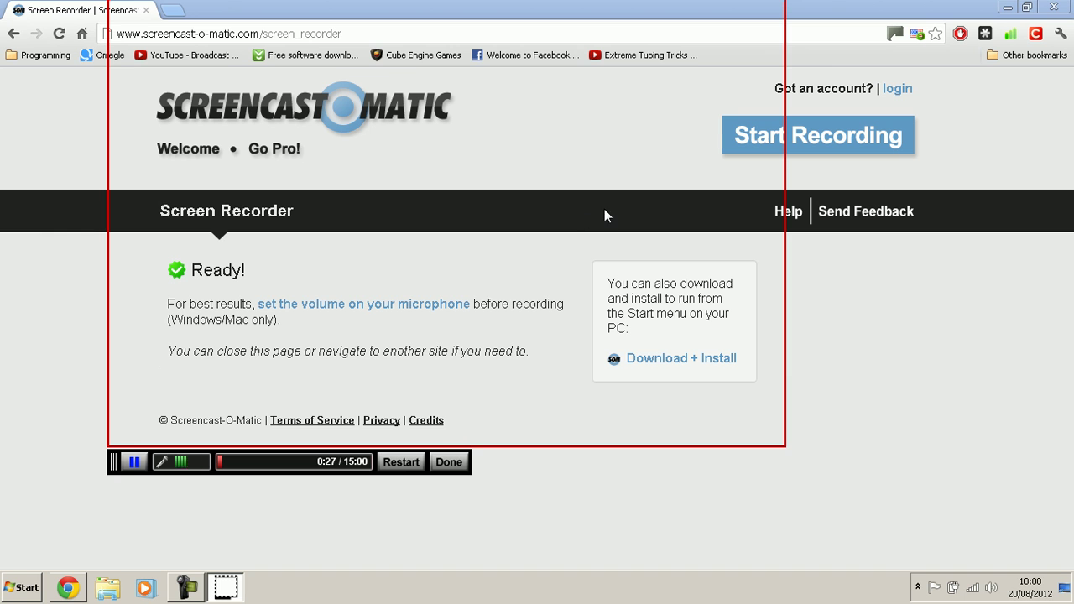
# Stop the 0:29 recording and briefly play and pause it in the preview
pyautogui.click(460, 464)
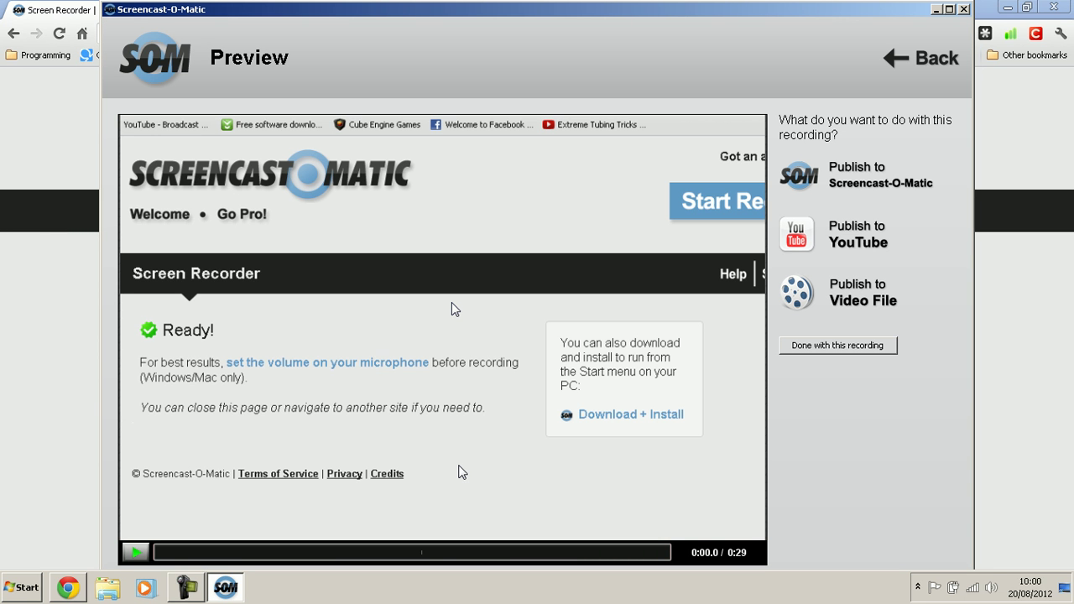
pyautogui.click(137, 552)
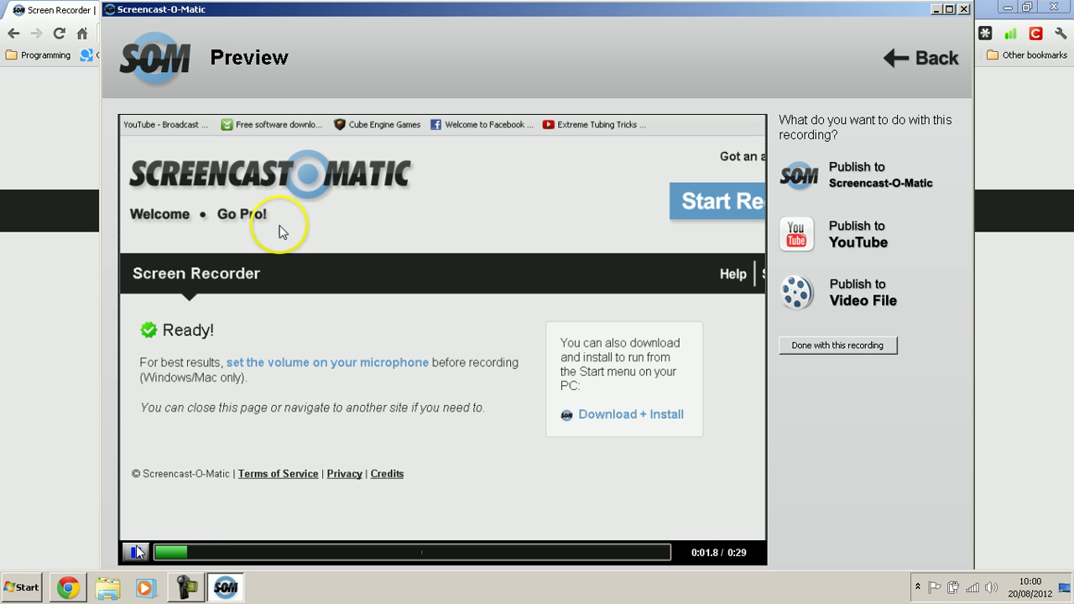
pyautogui.click(137, 552)
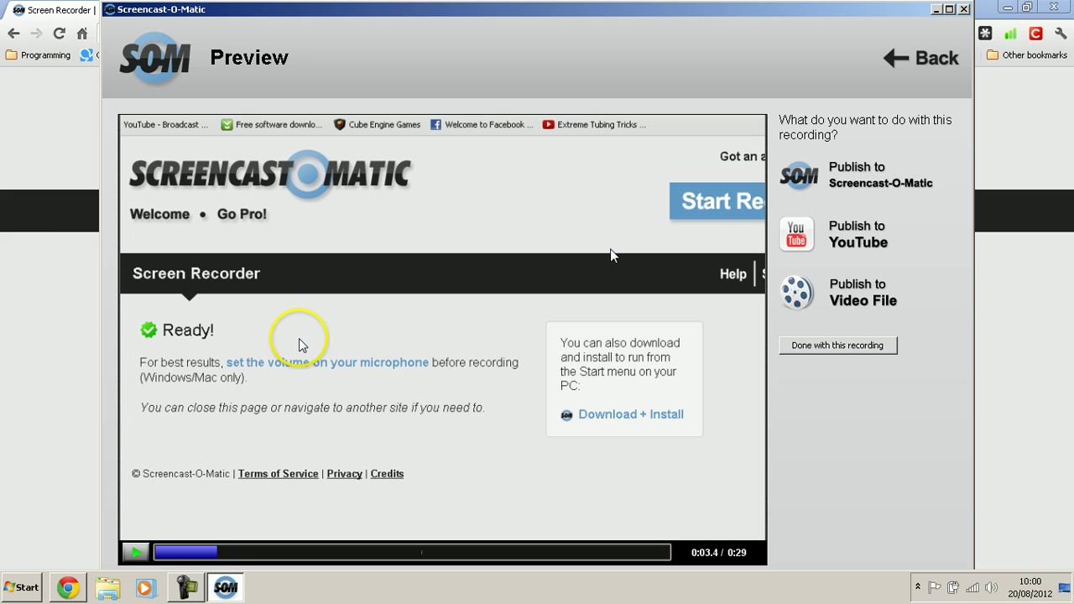
# Choose Publish to Video File with Windows Media (AVI) as the video type
pyautogui.click(841, 290)
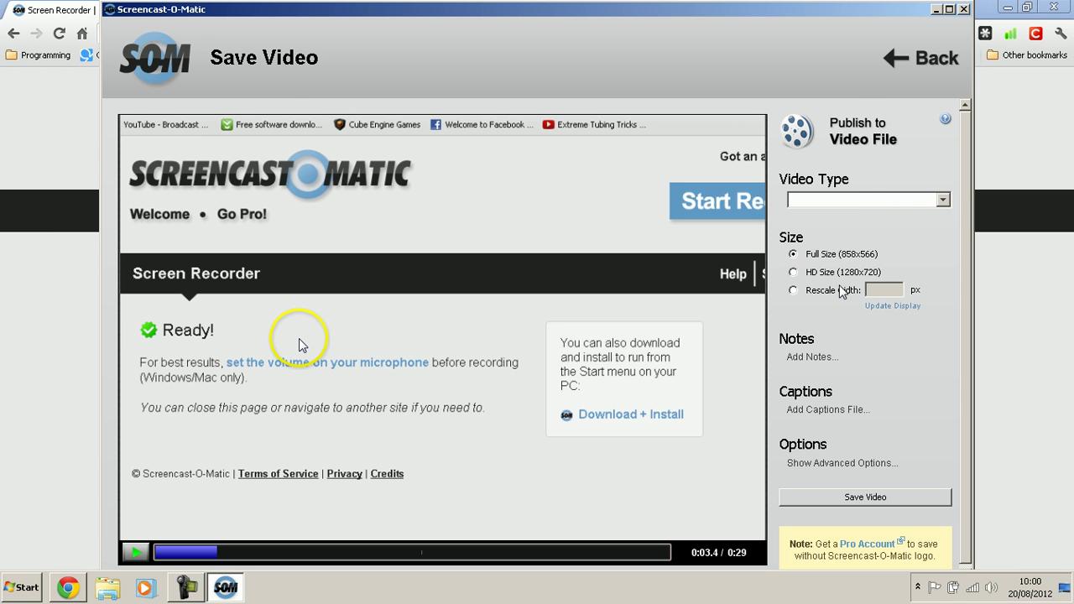
pyautogui.click(869, 199)
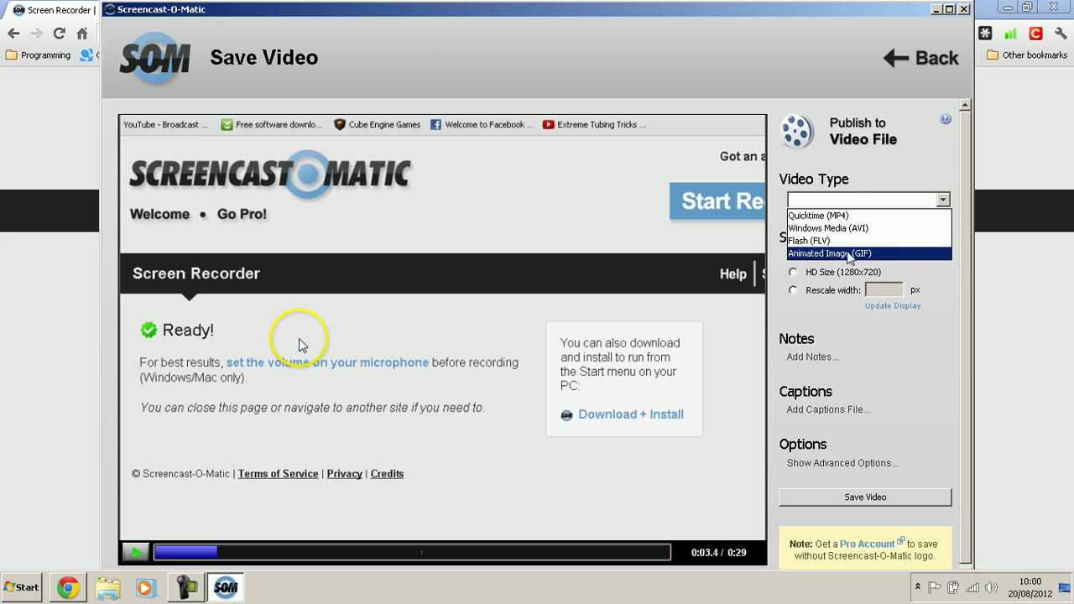
pyautogui.click(845, 229)
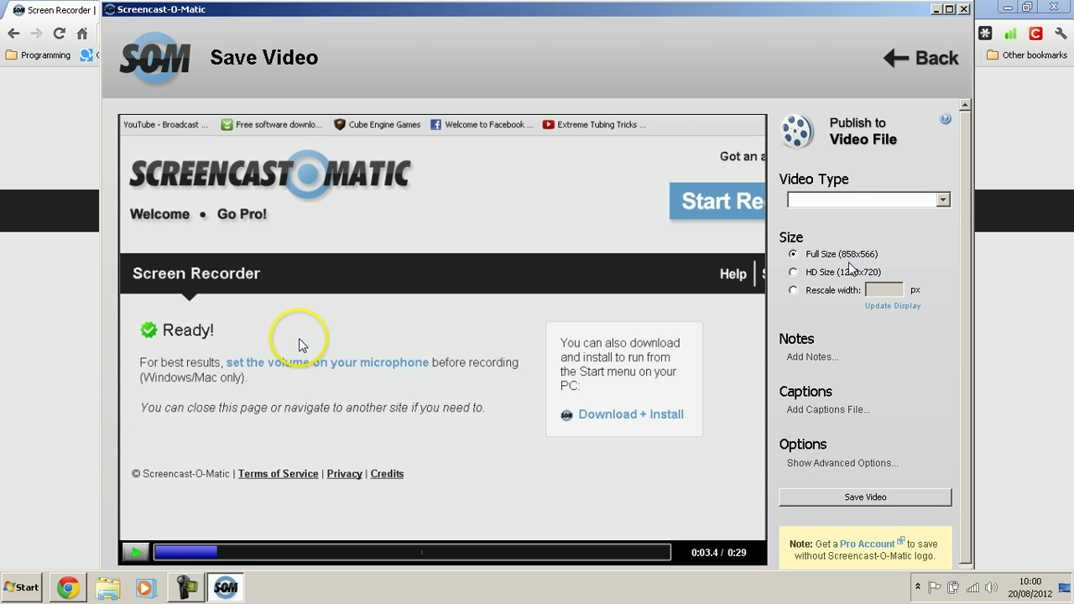
# Add a note at 0:05 reading 'hey this is a recording inside of one!'
pyautogui.click(831, 358)
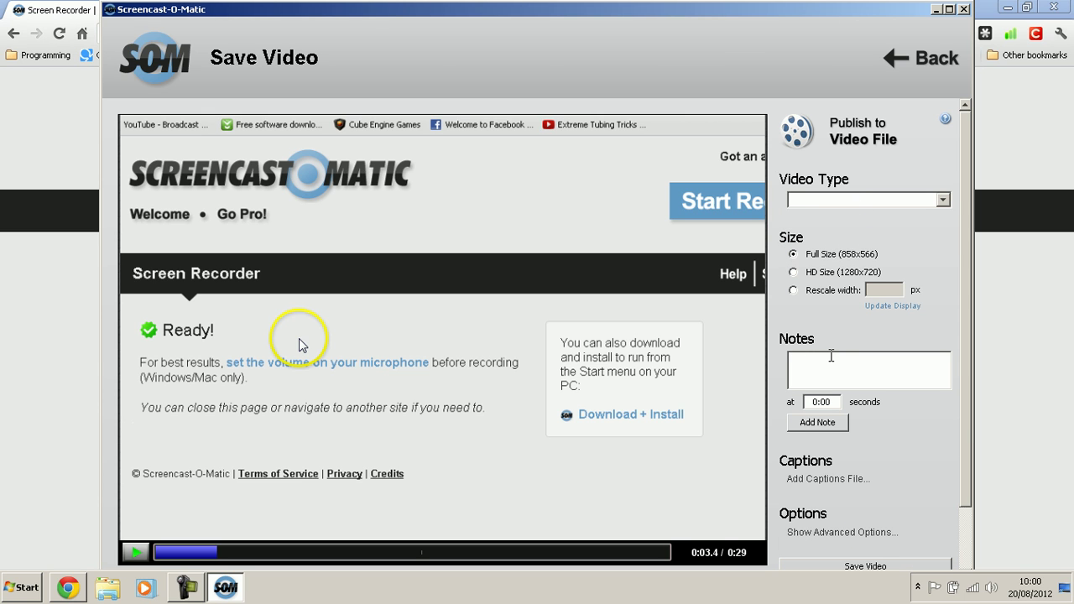
pyautogui.click(836, 401)
pyautogui.click(839, 380)
pyautogui.write('he')
pyautogui.write('y this')
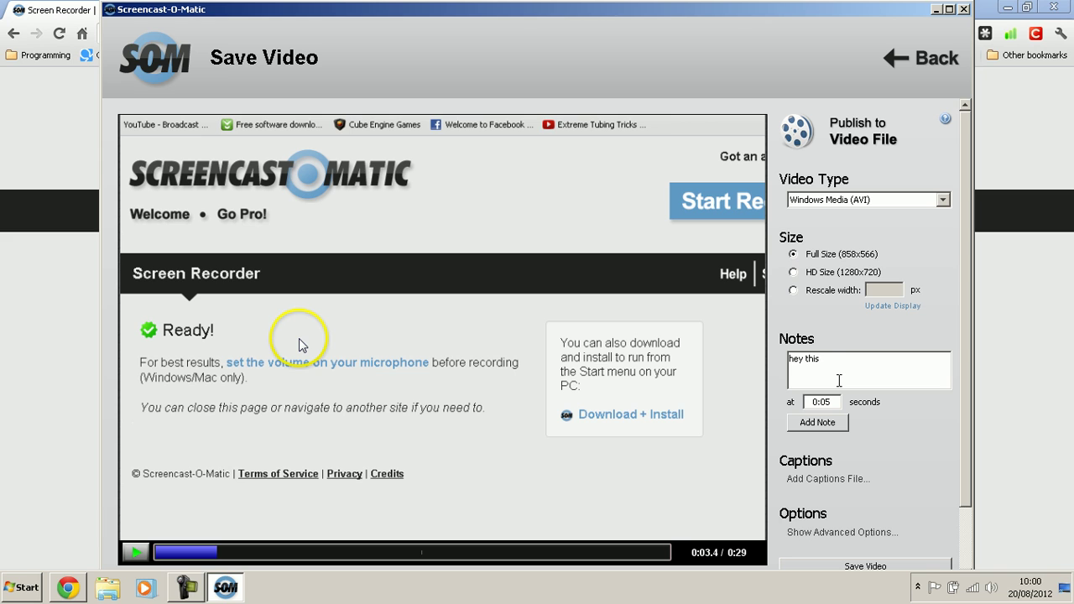
pyautogui.write(' is a rec')
pyautogui.write('ording inside ')
pyautogui.write('of one!')
# Show the advanced save options and scroll down through them
pyautogui.moveTo(966, 243); pyautogui.dragTo(967, 296)
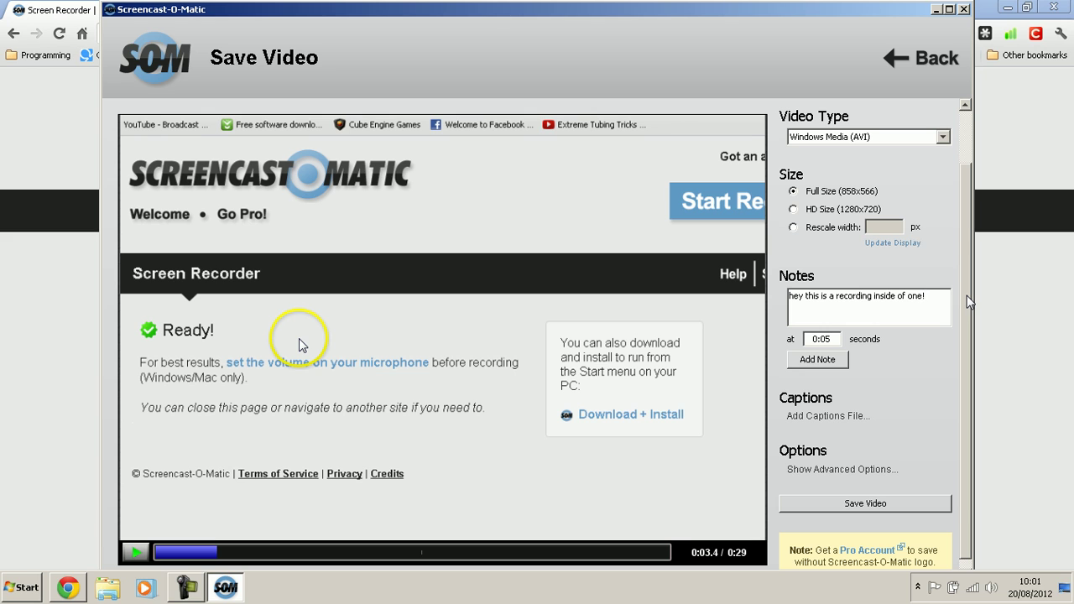
pyautogui.click(855, 470)
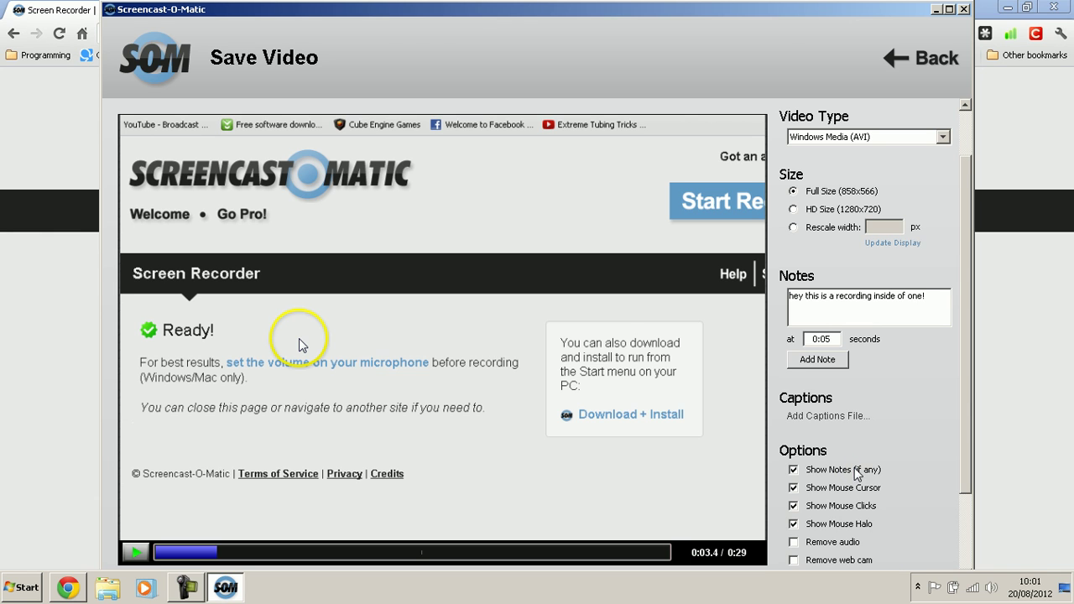
pyautogui.moveTo(963, 263); pyautogui.dragTo(962, 376)
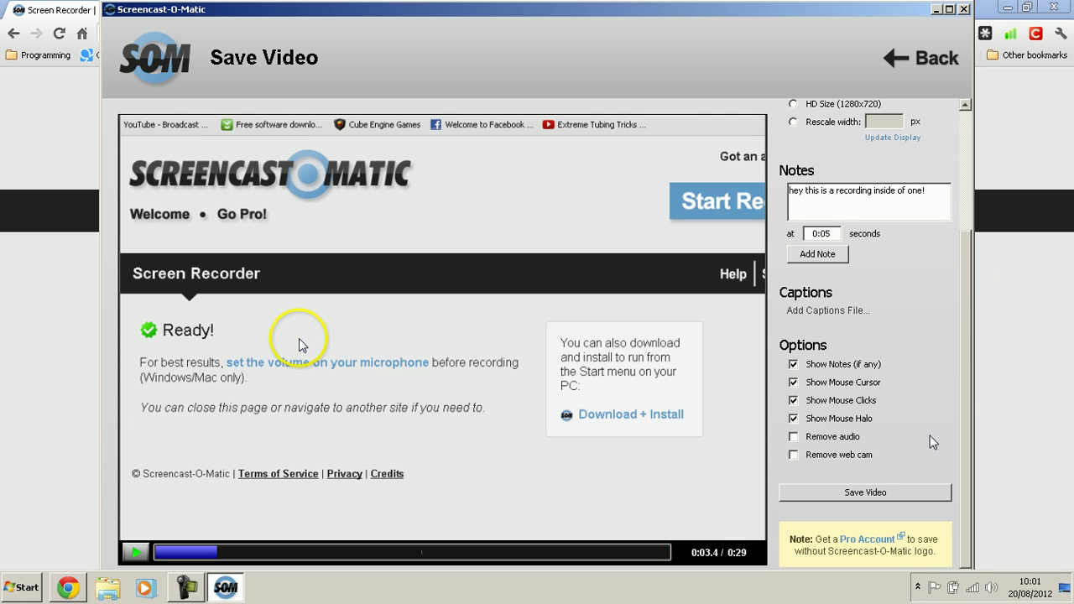
# Save the video as 'recording' in the Desktop folder, producing recording.avi
pyautogui.click(855, 500)
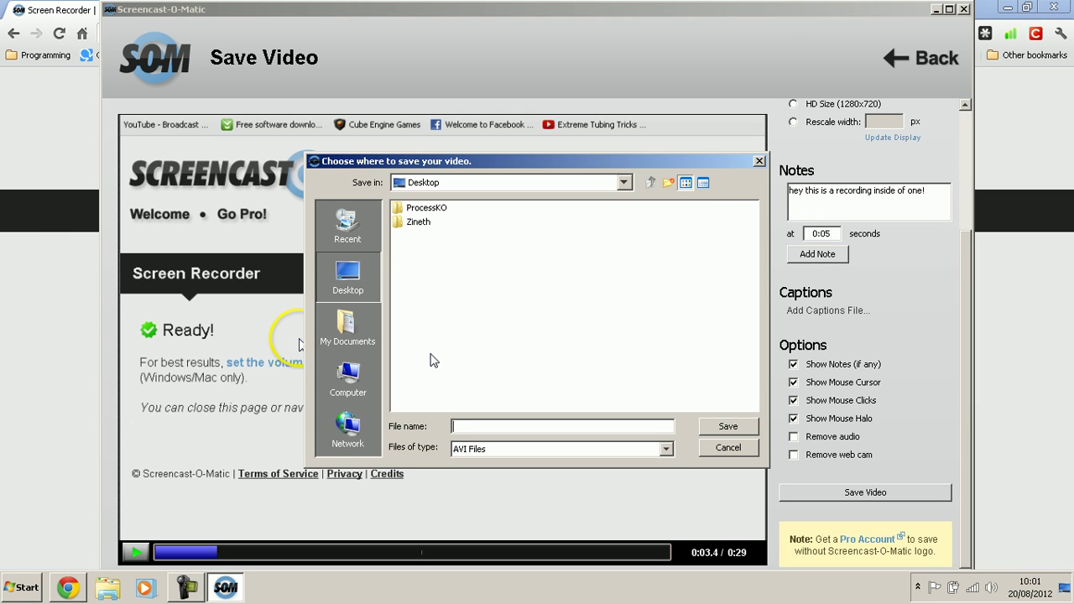
pyautogui.write('recording')
pyautogui.click(728, 420)
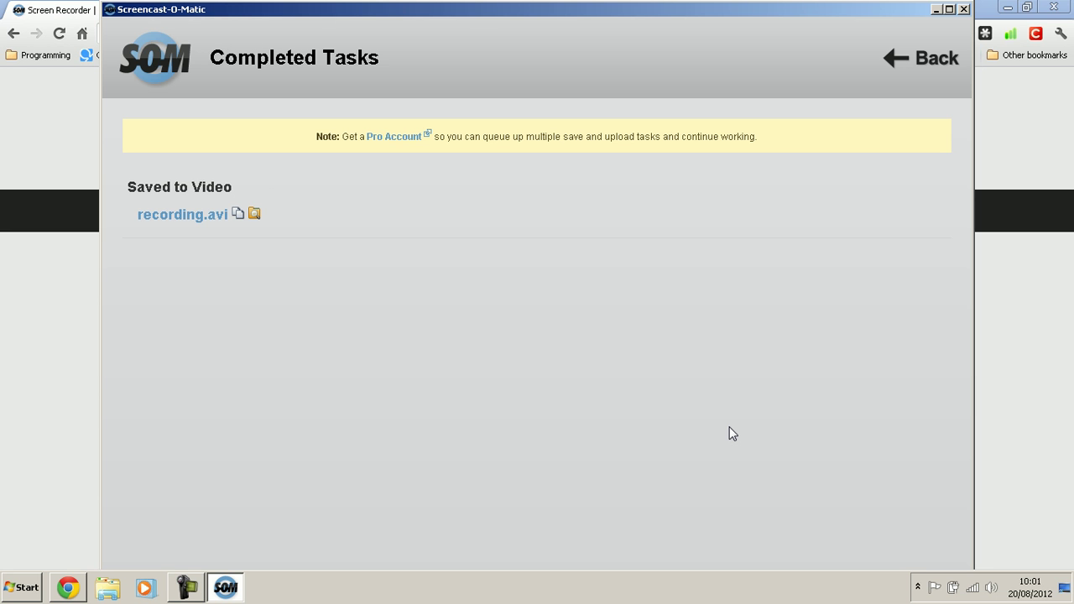
pyautogui.click(963, 9)
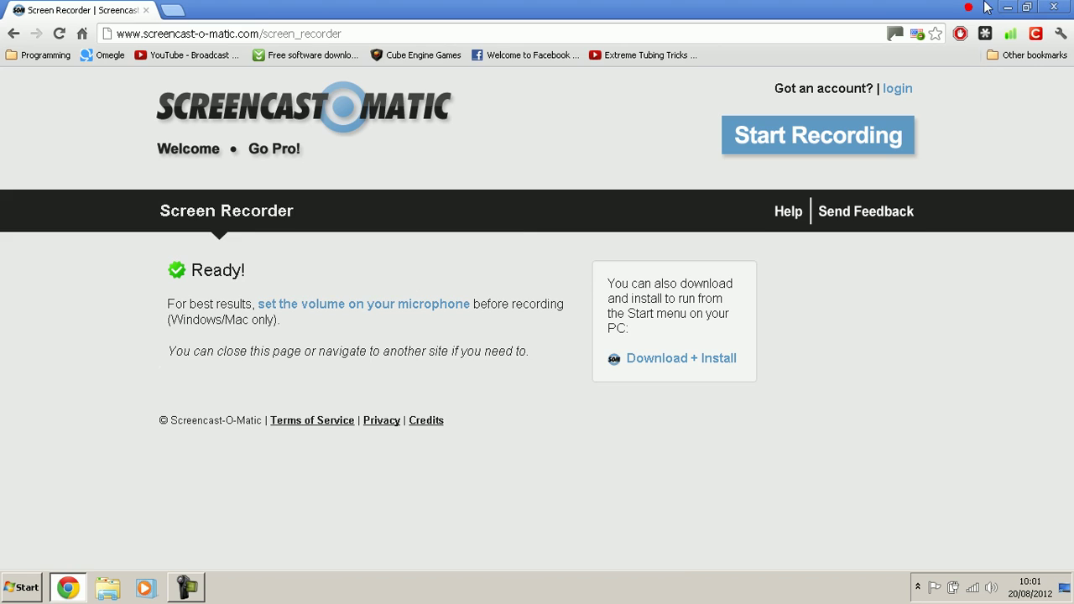
pyautogui.click(1007, 7)
pyautogui.doubleClick(260, 357)
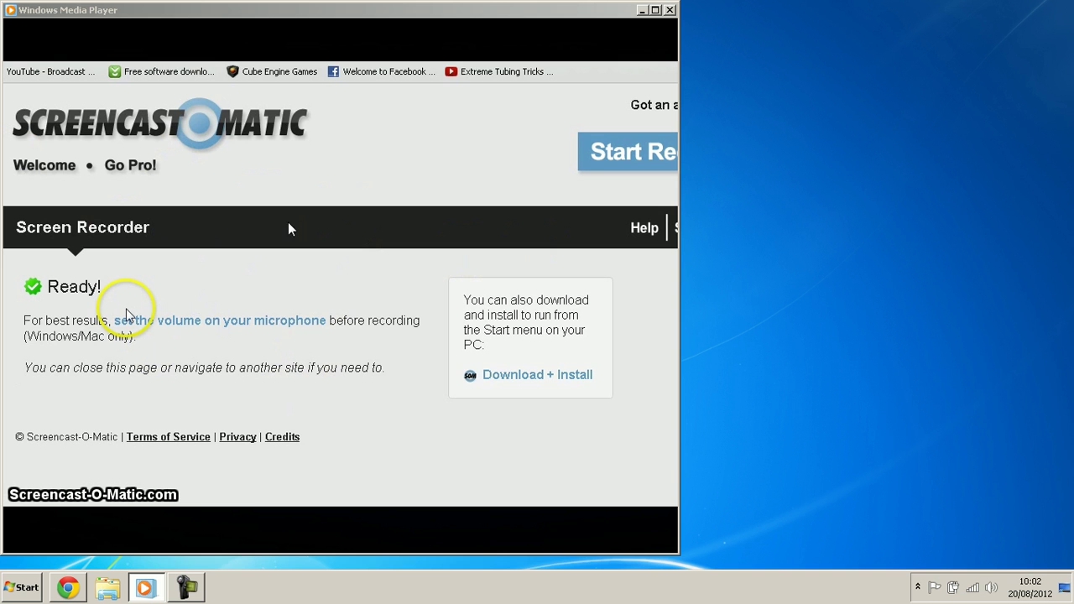
pyautogui.click(668, 11)
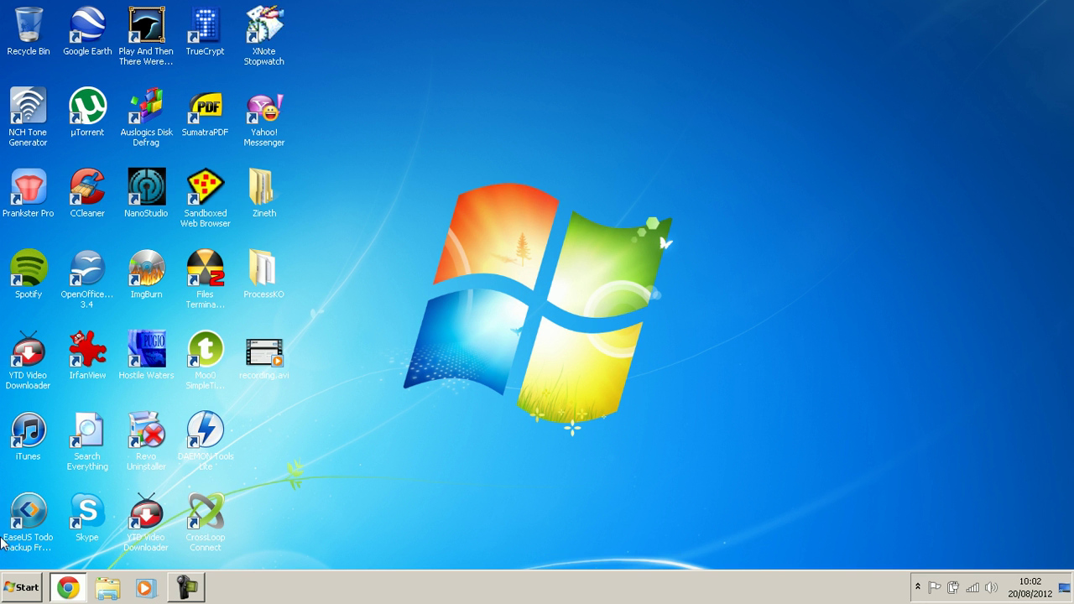
pyautogui.click(60, 588)
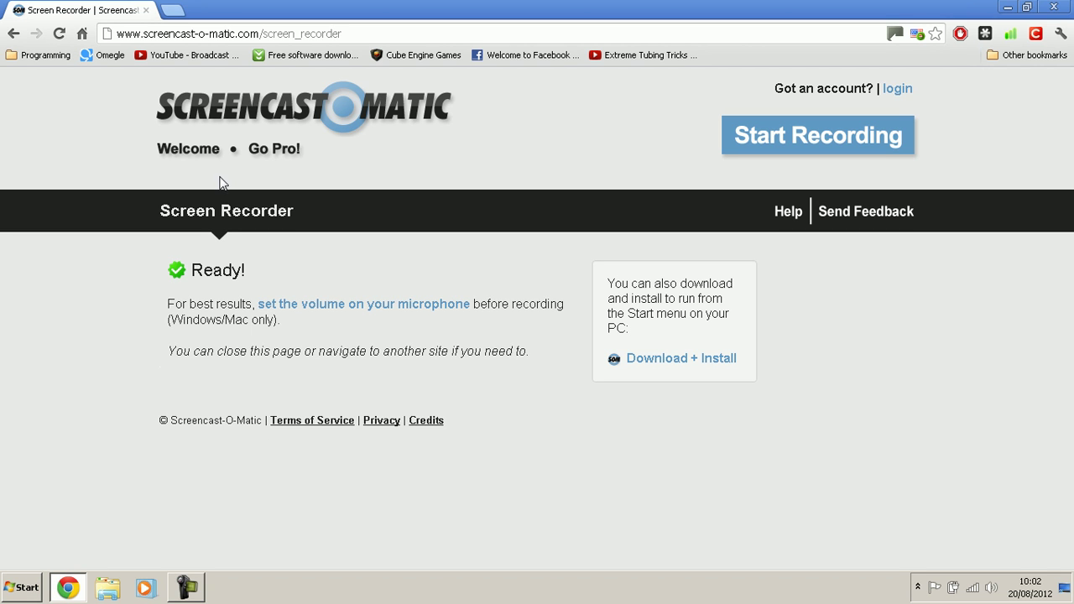
# From the screencast-o-matic.com homepage, get Download + Install and download InstallScreencastOMatic.exe from CNET
pyautogui.click(262, 105)
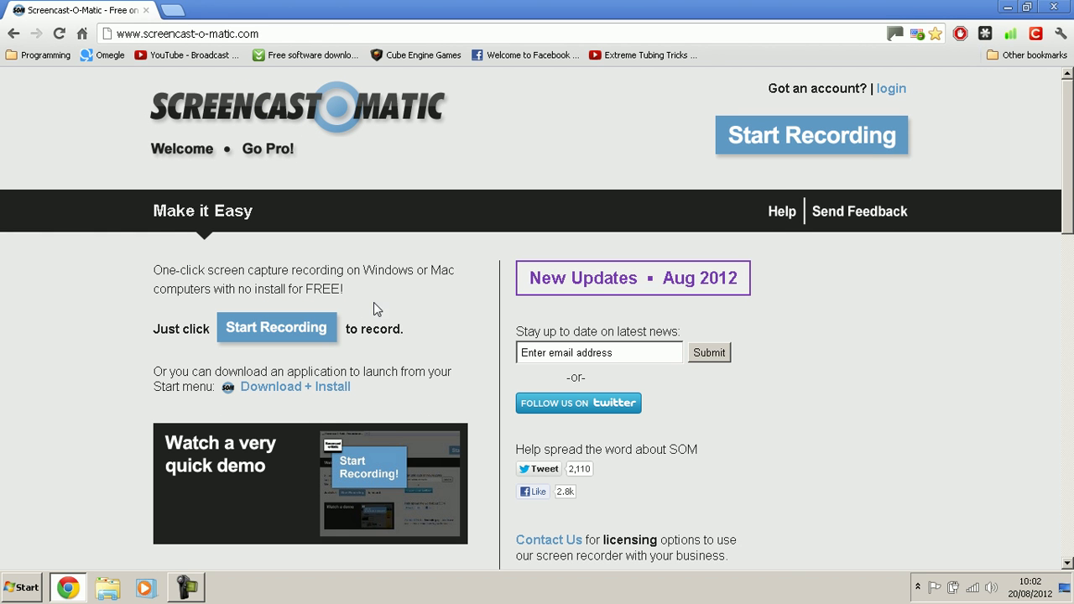
pyautogui.click(289, 387)
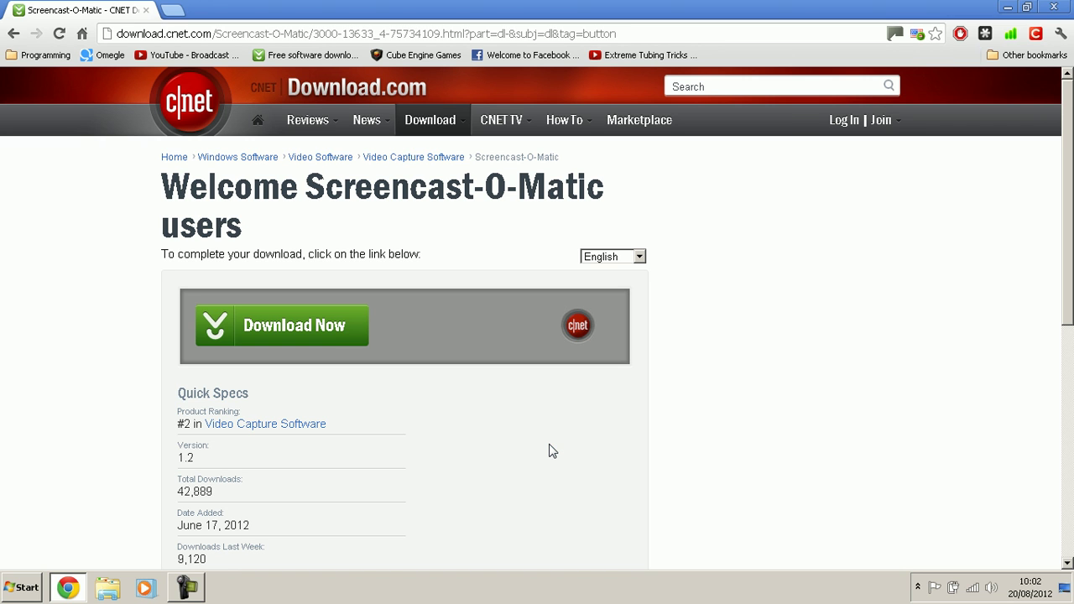
pyautogui.click(300, 332)
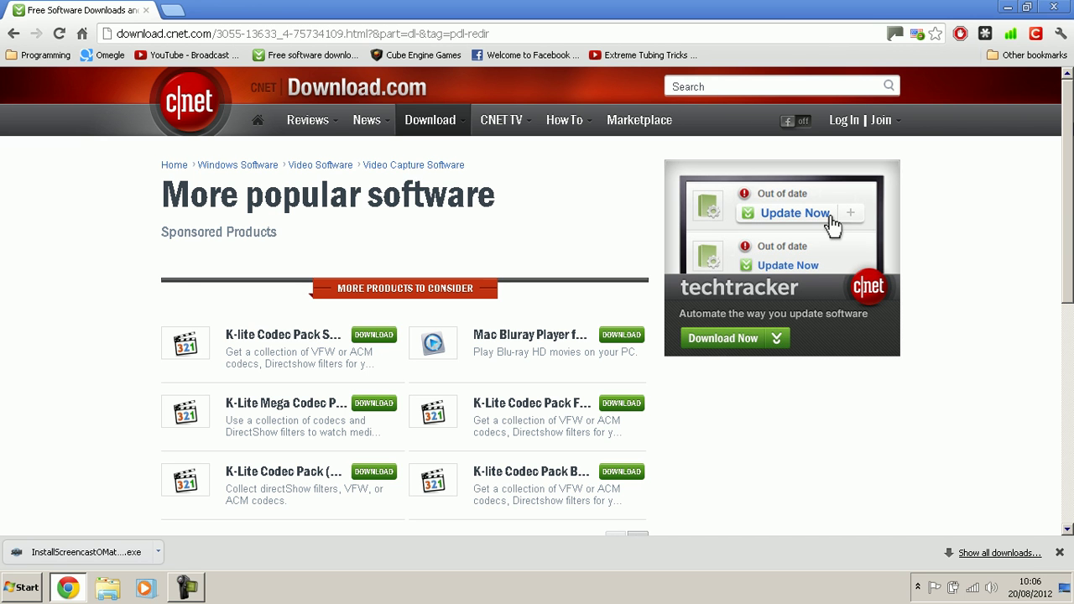
# Run the downloaded installer, close Chrome, and disable the 'Always ask before opening this file' warning
pyautogui.click(36, 549)
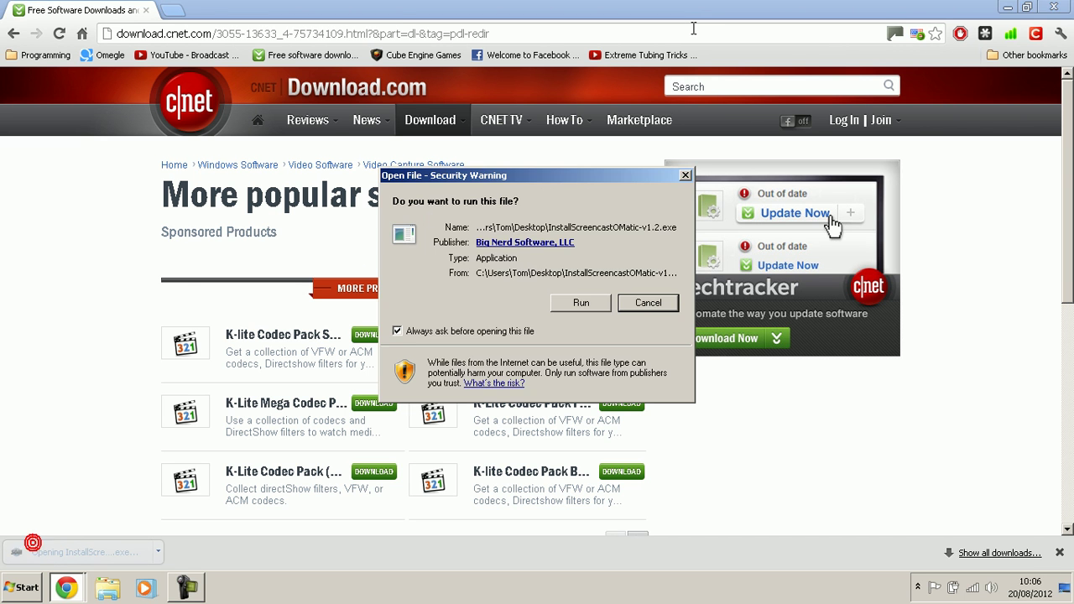
pyautogui.click(1054, 7)
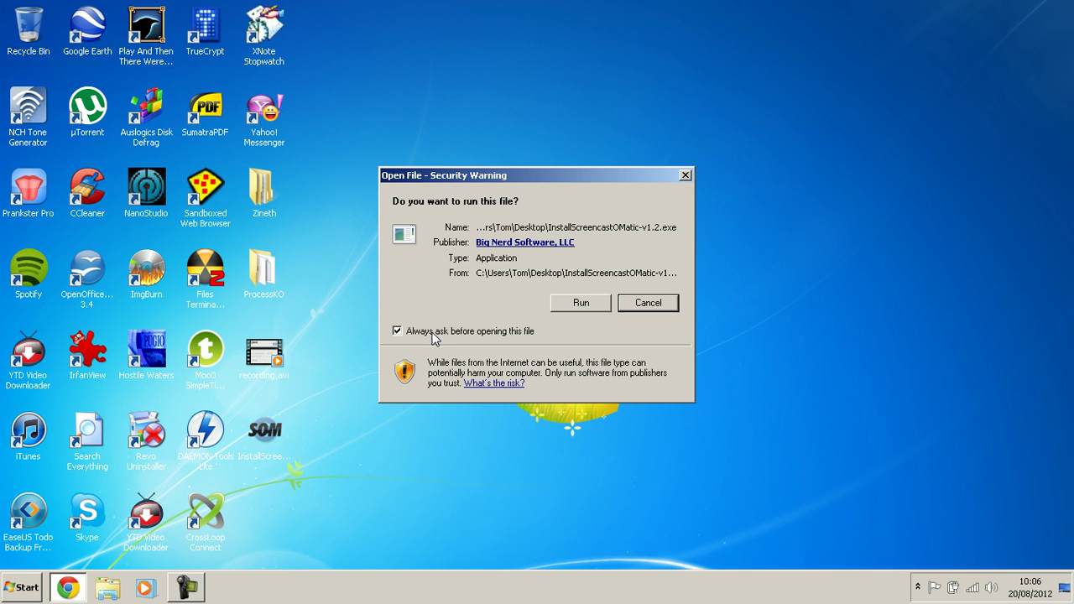
pyautogui.click(402, 331)
pyautogui.click(580, 303)
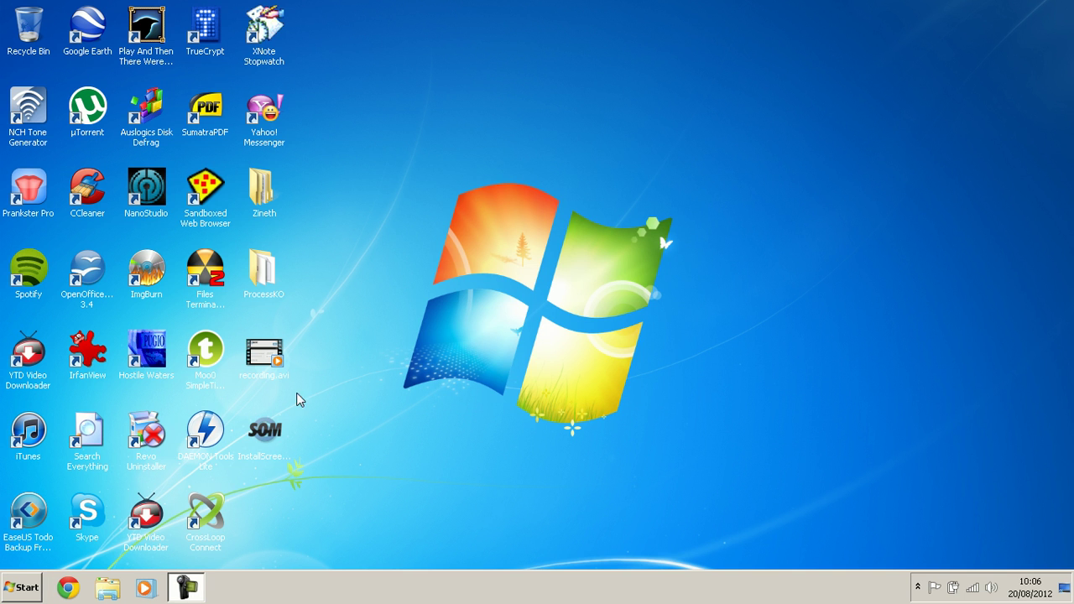
pyautogui.click(275, 424)
pyautogui.click(495, 344)
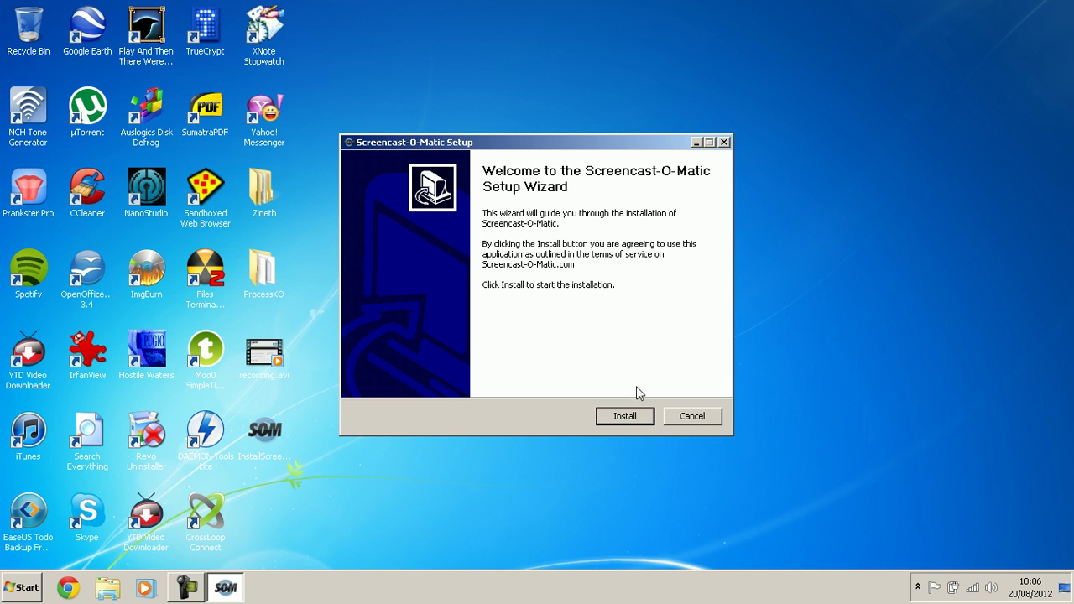
# Install Screencast-O-Matic with details shown, then finish with 'Start Screencast-O-Matic' ticked
pyautogui.click(621, 419)
pyautogui.click(407, 252)
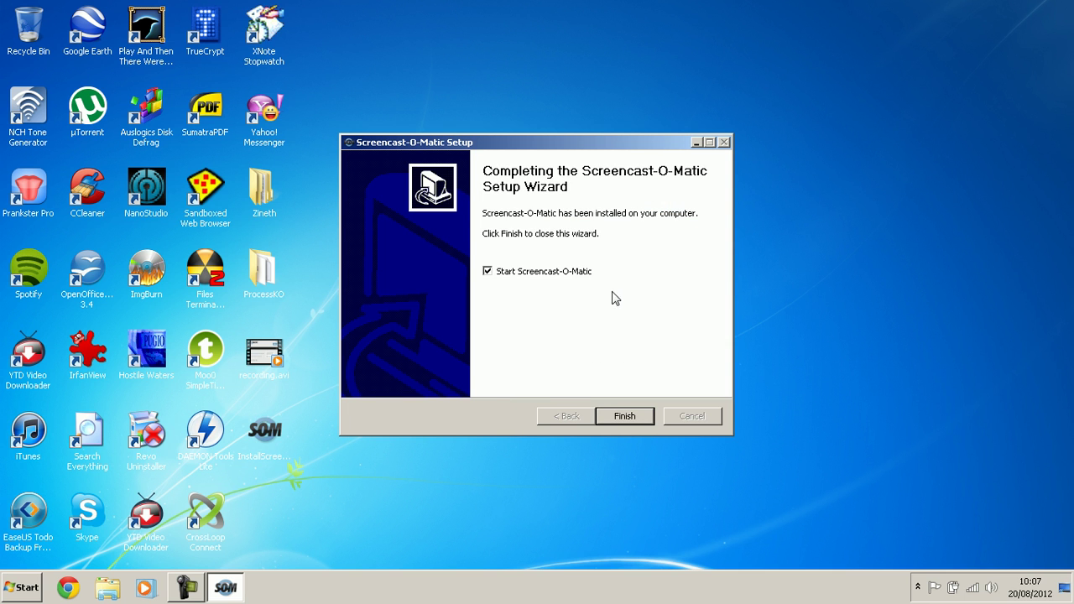
pyautogui.click(621, 415)
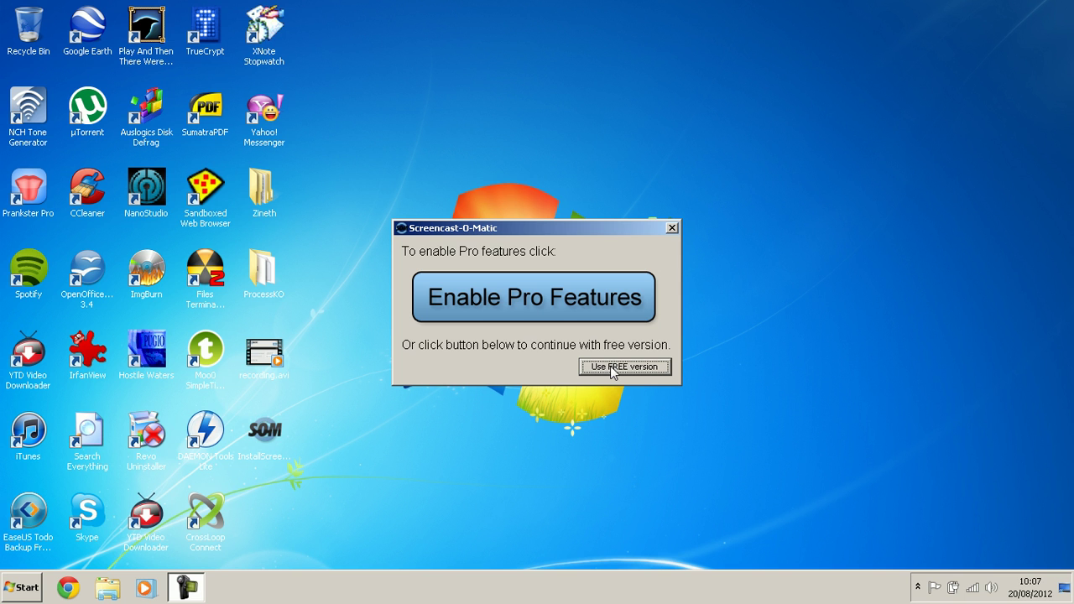
# Choose the FREE version, load the existing recording, then mark it done and delete its files
pyautogui.click(612, 369)
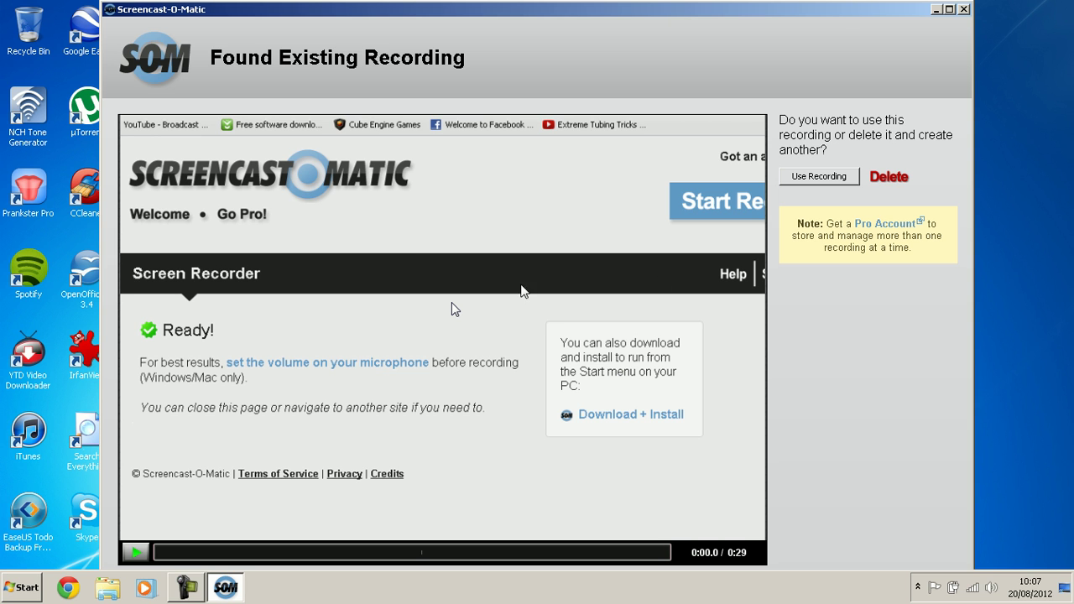
pyautogui.click(818, 177)
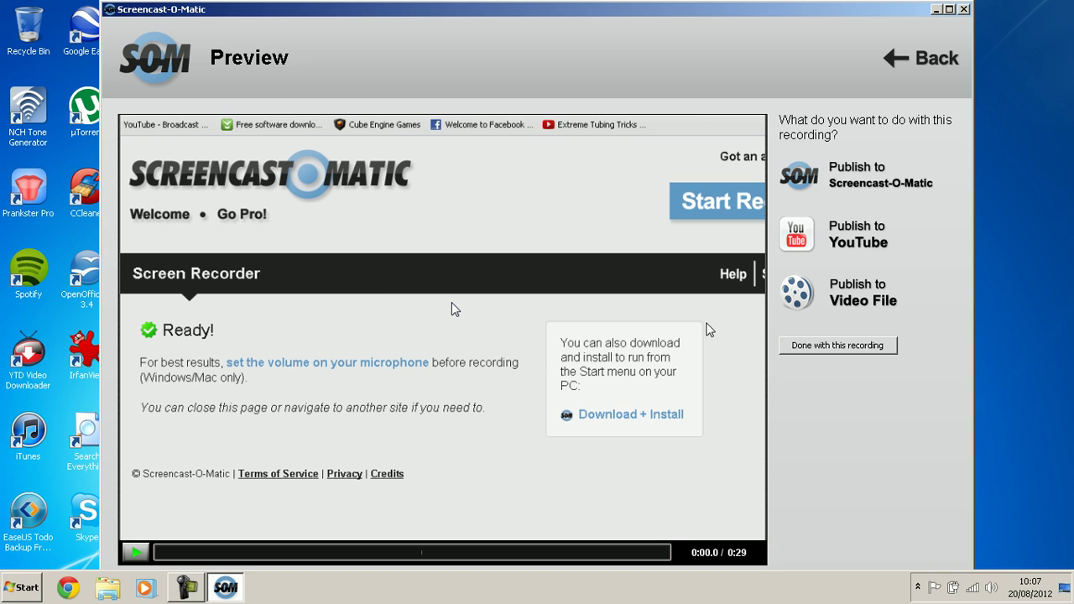
pyautogui.click(797, 351)
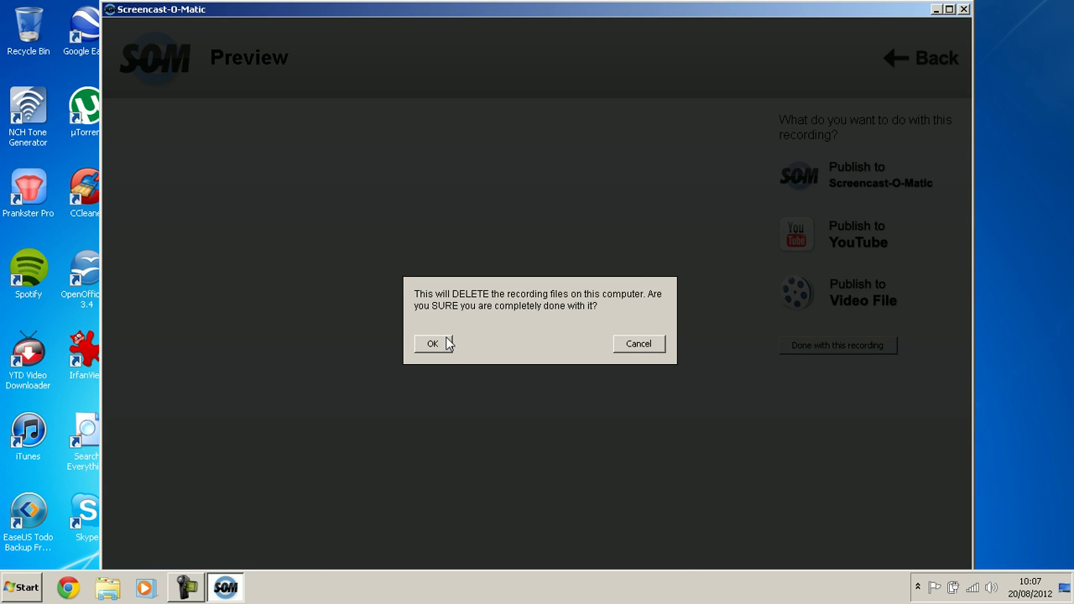
pyautogui.click(446, 337)
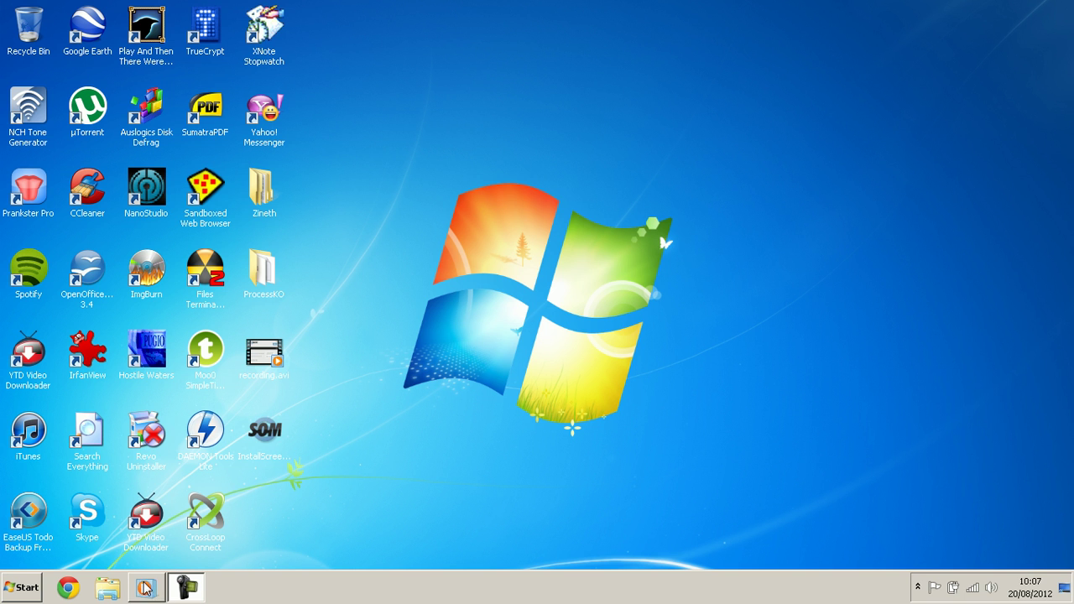
# Start Windows Task Manager from the taskbar's context menu
pyautogui.press('super')
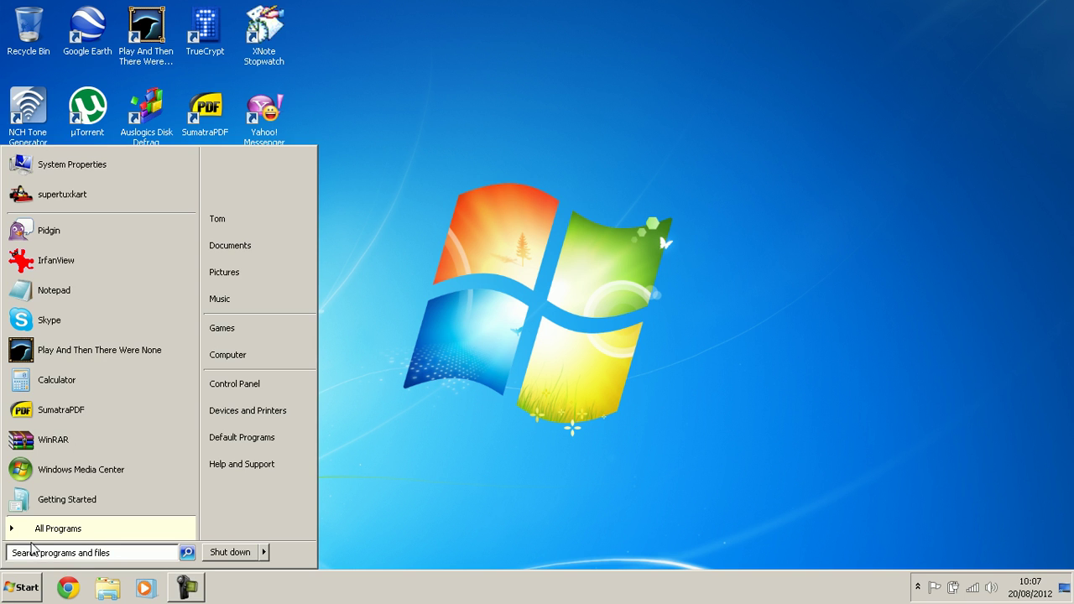
pyautogui.click(608, 376)
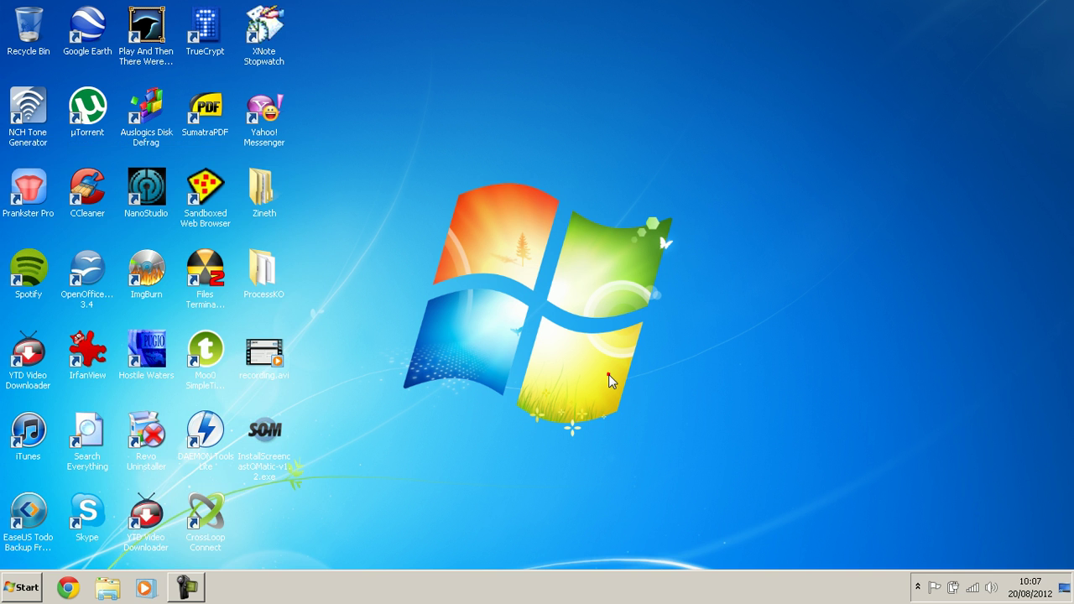
pyautogui.rightClick(621, 554)
pyautogui.click(606, 591)
pyautogui.rightClick(606, 592)
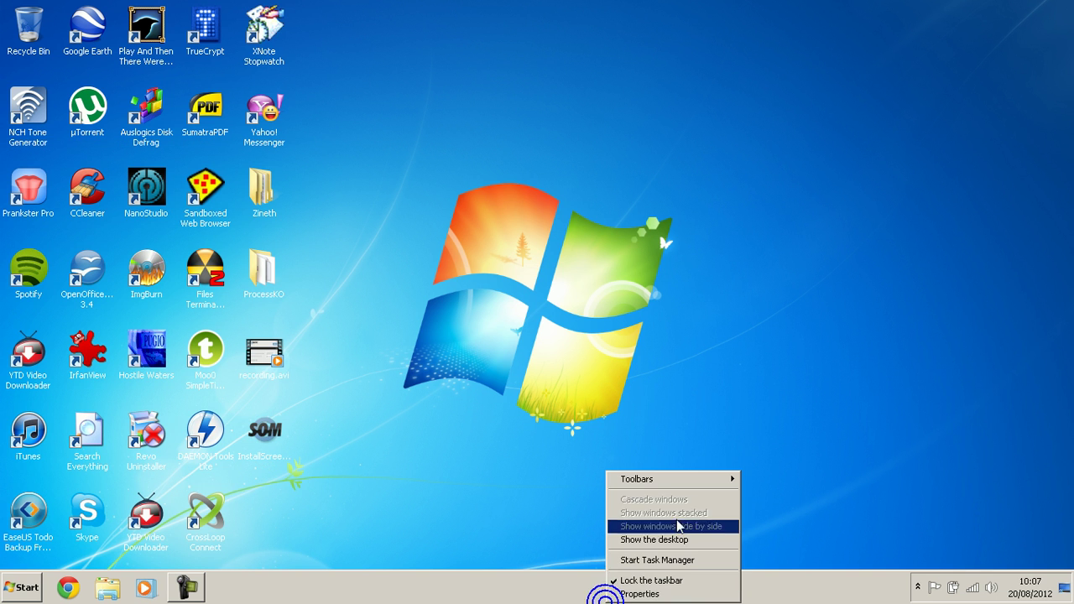
pyautogui.click(647, 561)
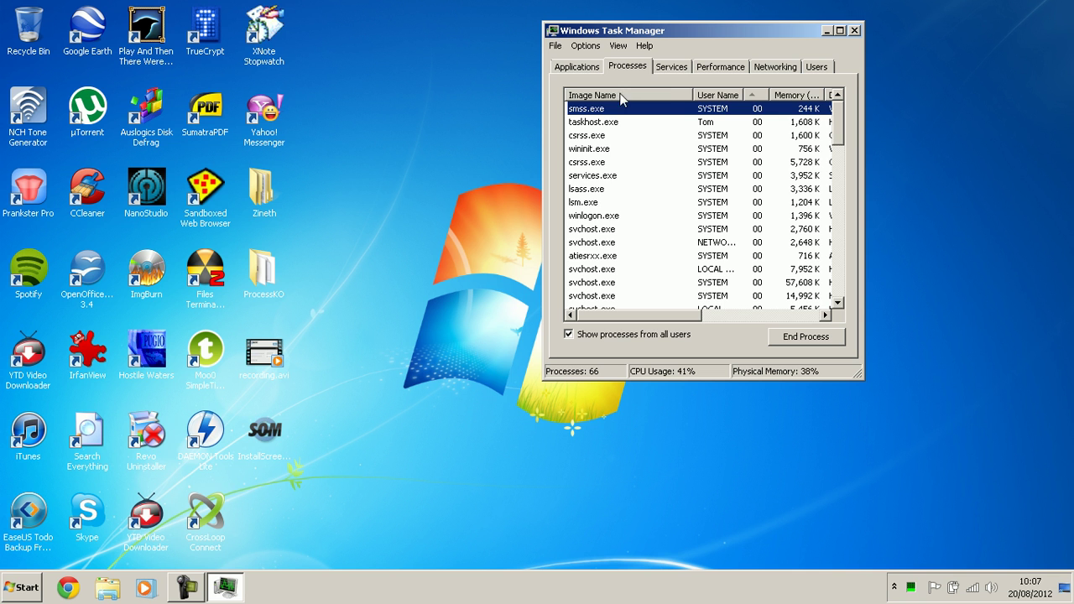
# Scroll through the running processes, close Task Manager, and bring up the Start menu
pyautogui.click(837, 134)
pyautogui.moveTo(838, 138); pyautogui.dragTo(829, 289)
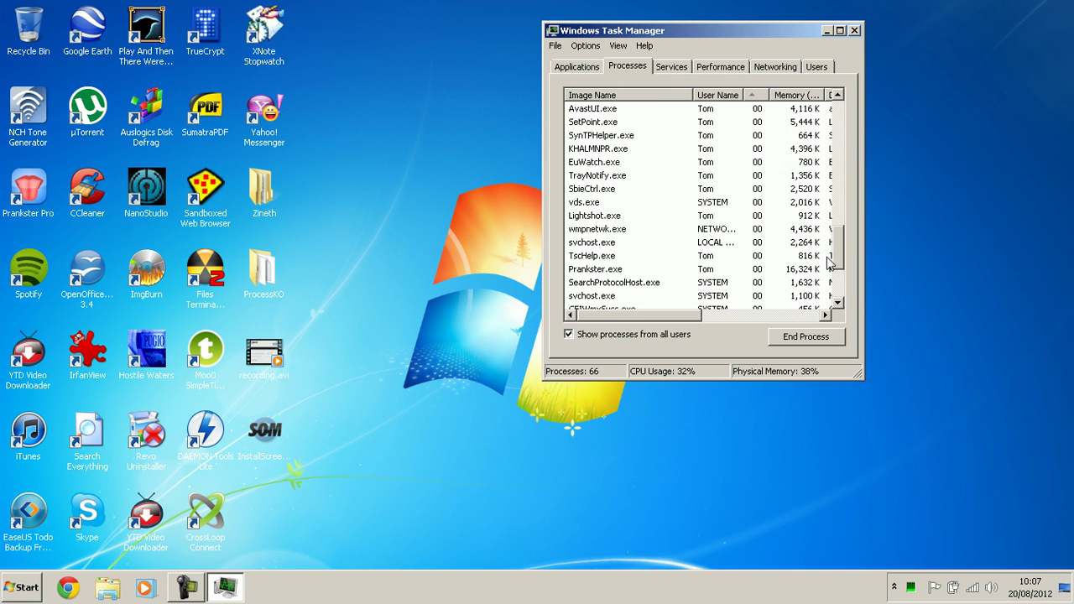
pyautogui.click(854, 31)
pyautogui.click(17, 588)
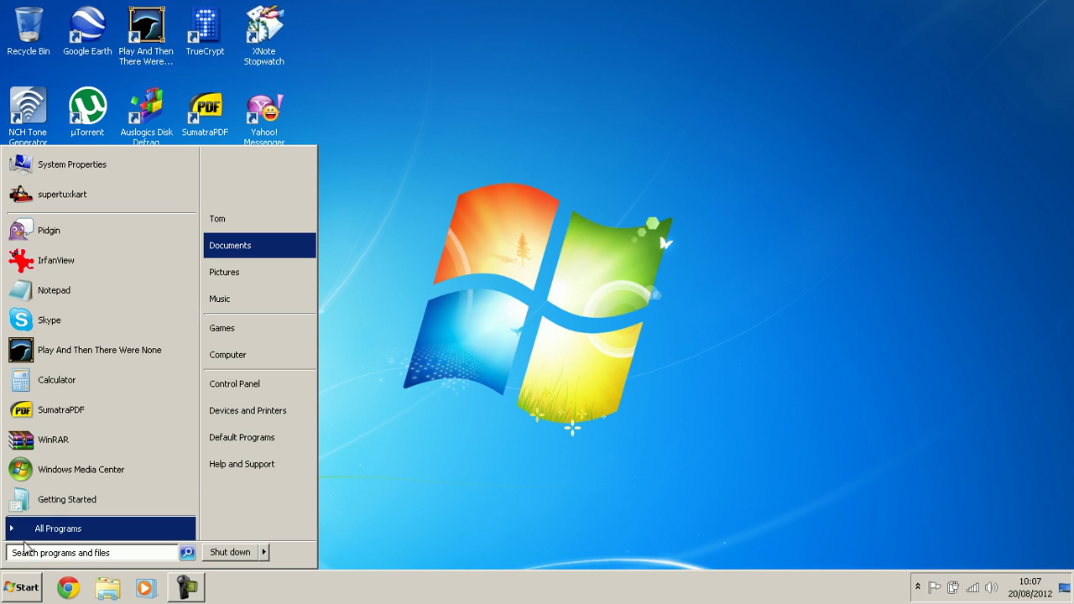
# Launch Screencast-O-Matic from its All Programs folder and continue with the FREE version
pyautogui.click(26, 530)
pyautogui.moveTo(193, 201); pyautogui.dragTo(201, 437)
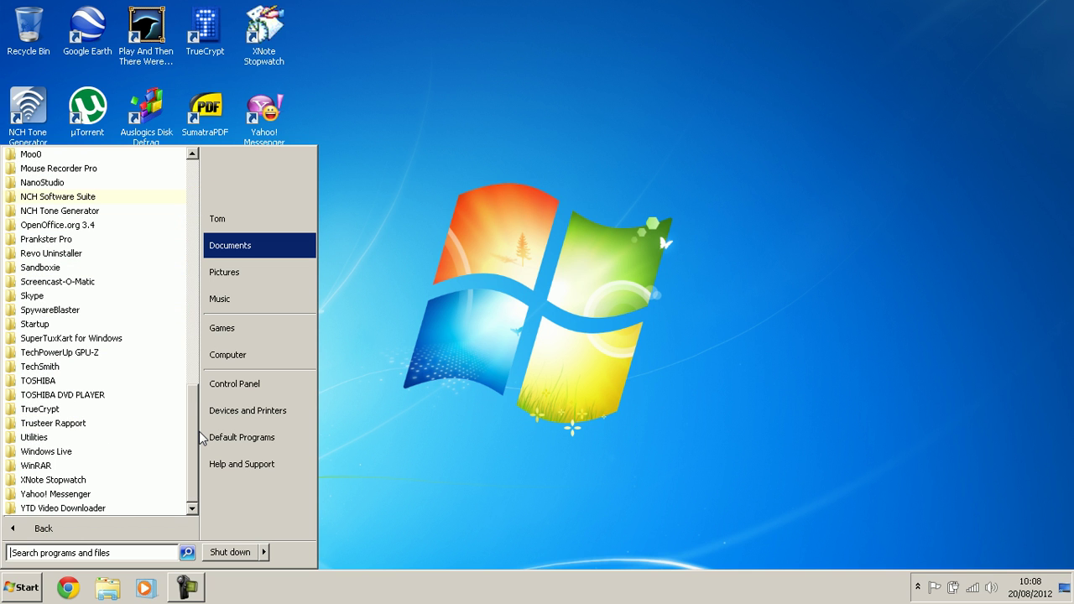
pyautogui.click(63, 281)
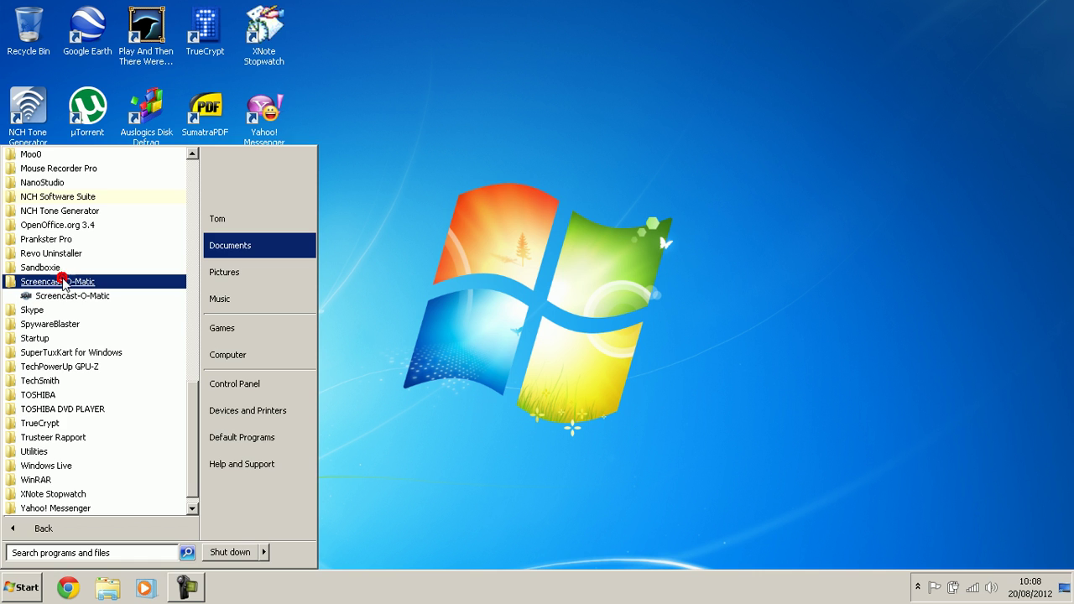
pyautogui.click(64, 295)
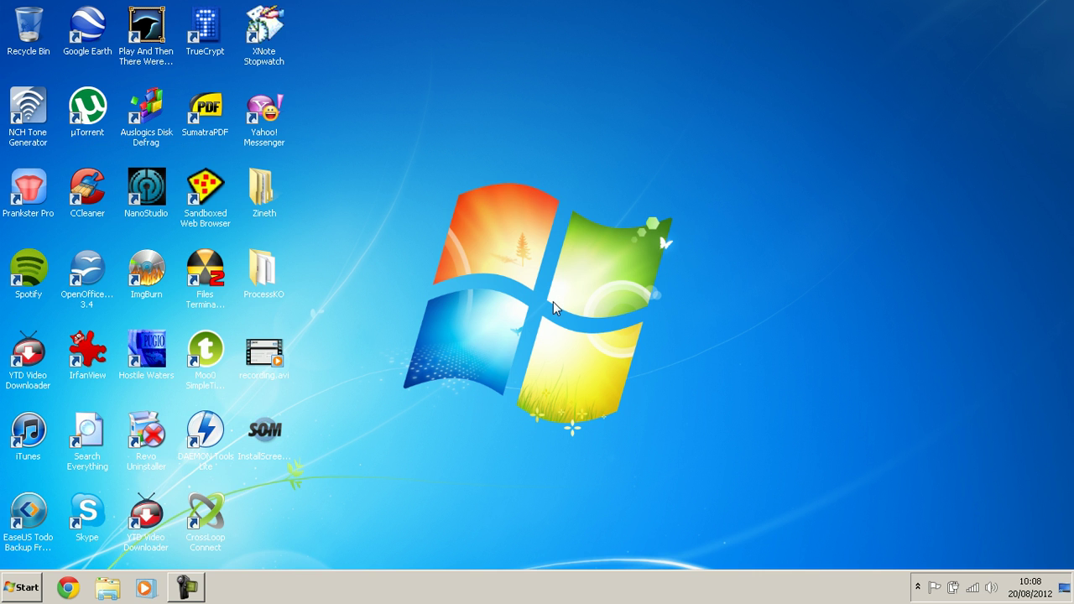
pyautogui.click(611, 367)
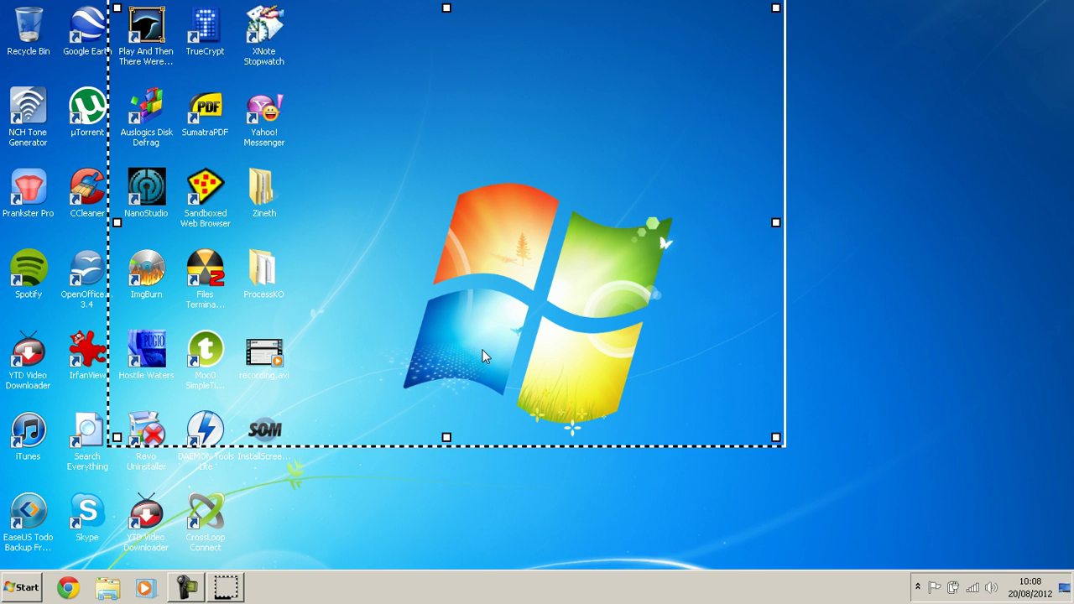
# Position the 858 x 566 capture area on the desktop and start recording
pyautogui.moveTo(427, 229); pyautogui.dragTo(593, 258)
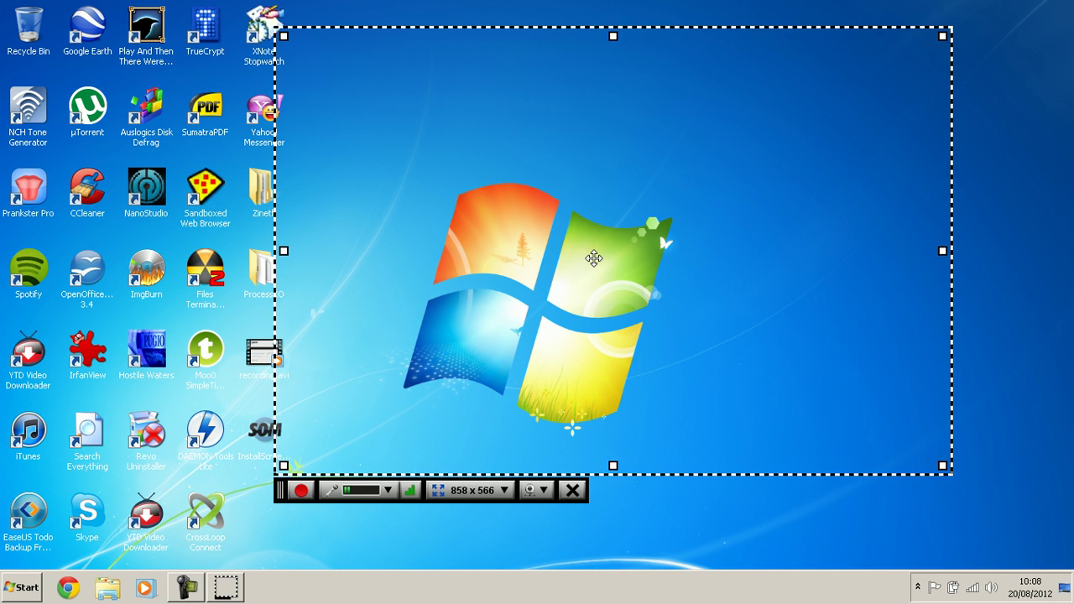
pyautogui.moveTo(593, 258); pyautogui.dragTo(498, 248)
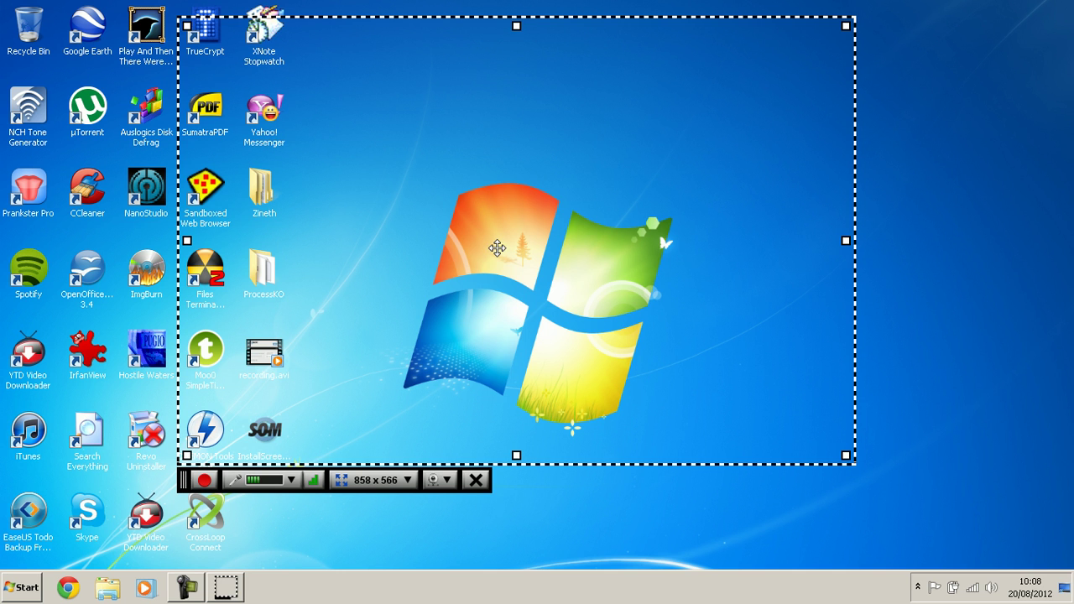
pyautogui.click(378, 480)
pyautogui.click(406, 563)
pyautogui.click(204, 480)
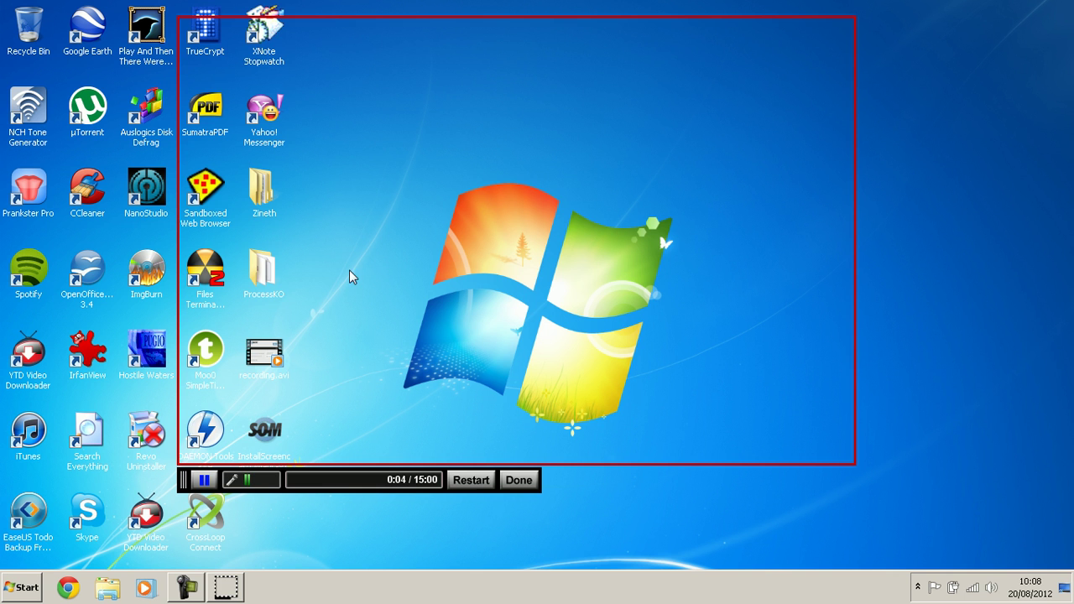
# Record opening and closing the ProcessKO folder and moving the installer icon, then finish with Done
pyautogui.click(280, 262)
pyautogui.doubleClick(267, 302)
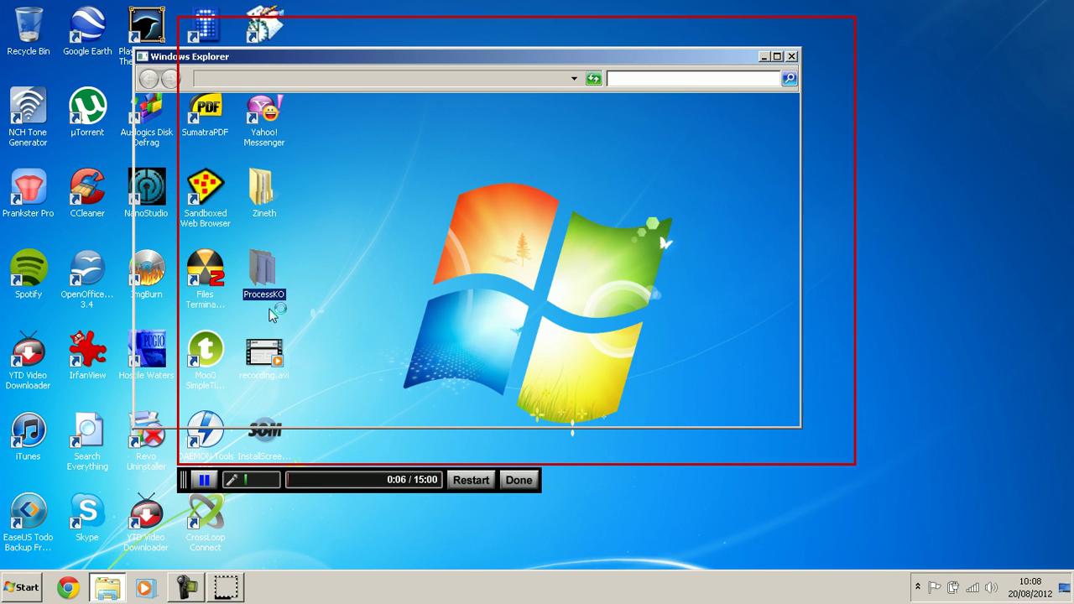
pyautogui.click(793, 57)
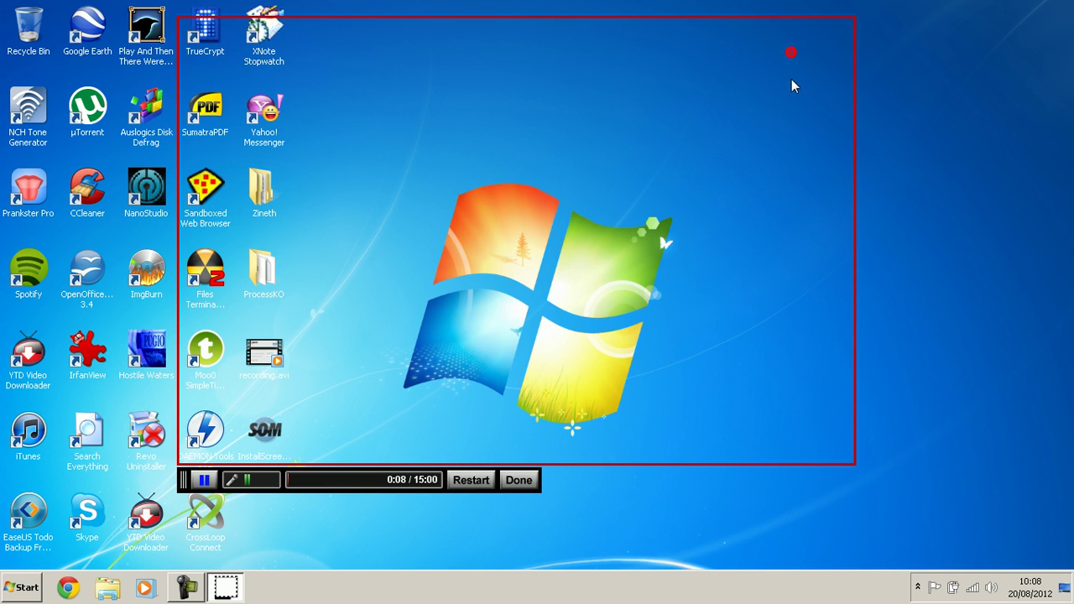
pyautogui.moveTo(257, 445)
pyautogui.mouseDown()
pyautogui.moveTo(406, 314)
pyautogui.moveTo(567, 227)
pyautogui.mouseUp()
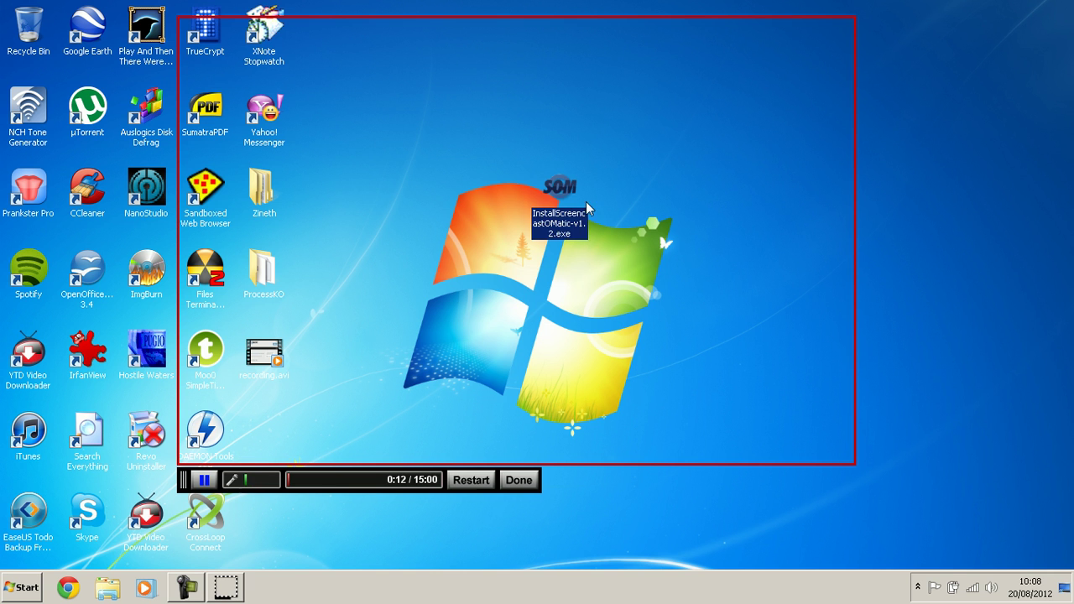
pyautogui.click(440, 290)
pyautogui.click(519, 480)
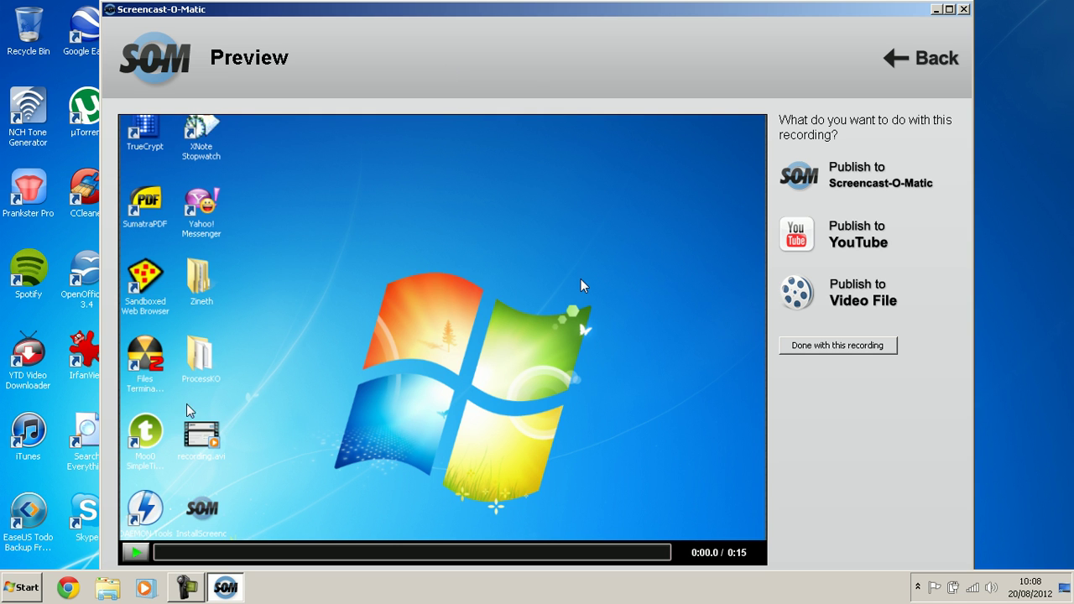
# Play the recording in the Preview and pause it at 0:04
pyautogui.click(141, 547)
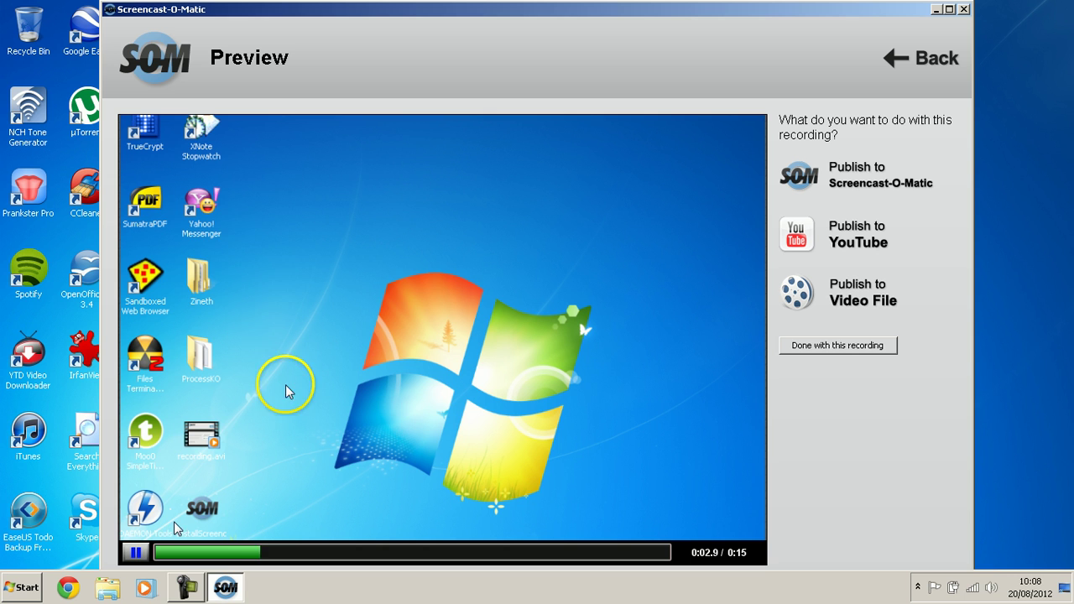
pyautogui.click(135, 552)
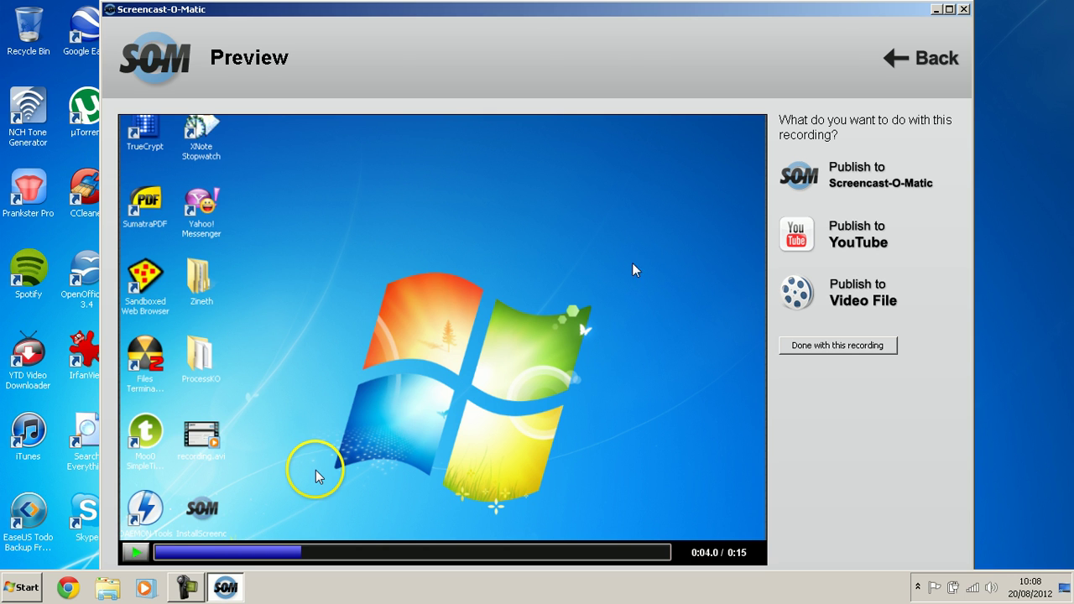
# Publish to a video file in Windows Media (AVI) format and draft a 'hey guys' note at 0:05
pyautogui.click(856, 300)
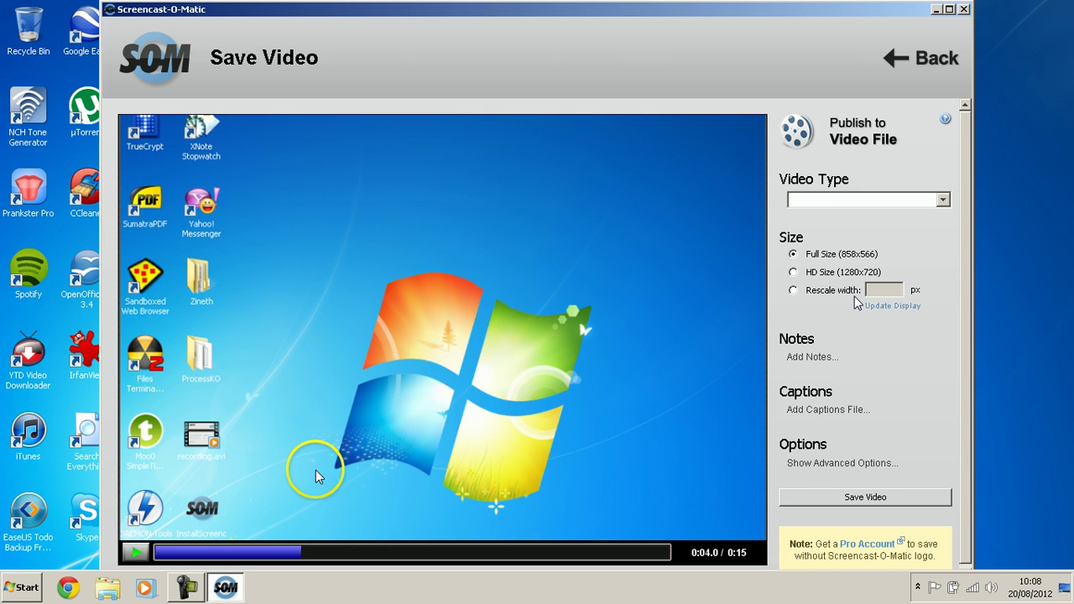
pyautogui.click(835, 202)
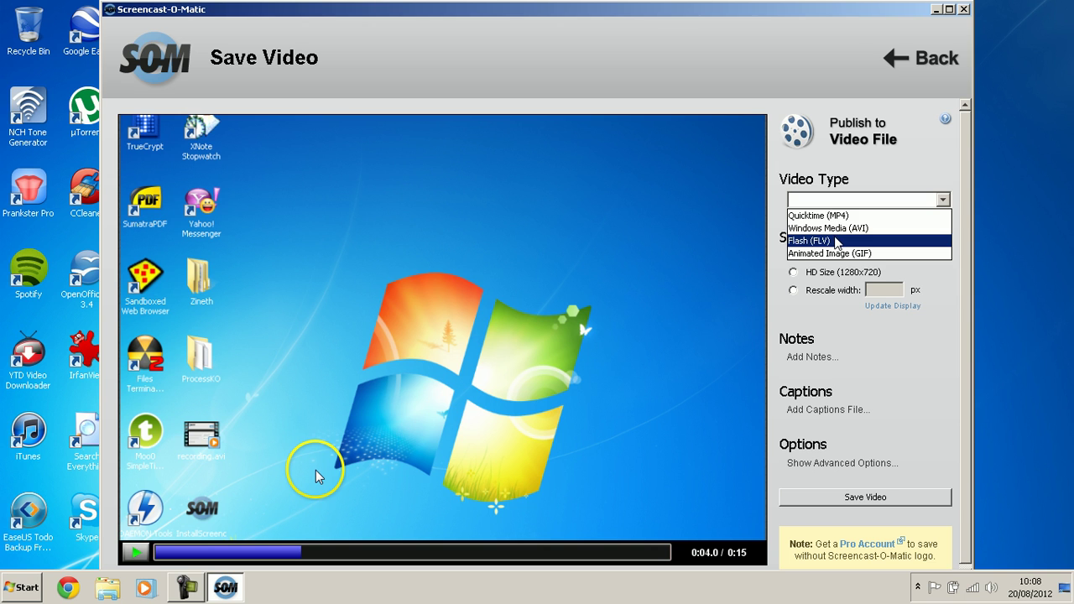
pyautogui.click(836, 242)
pyautogui.click(875, 199)
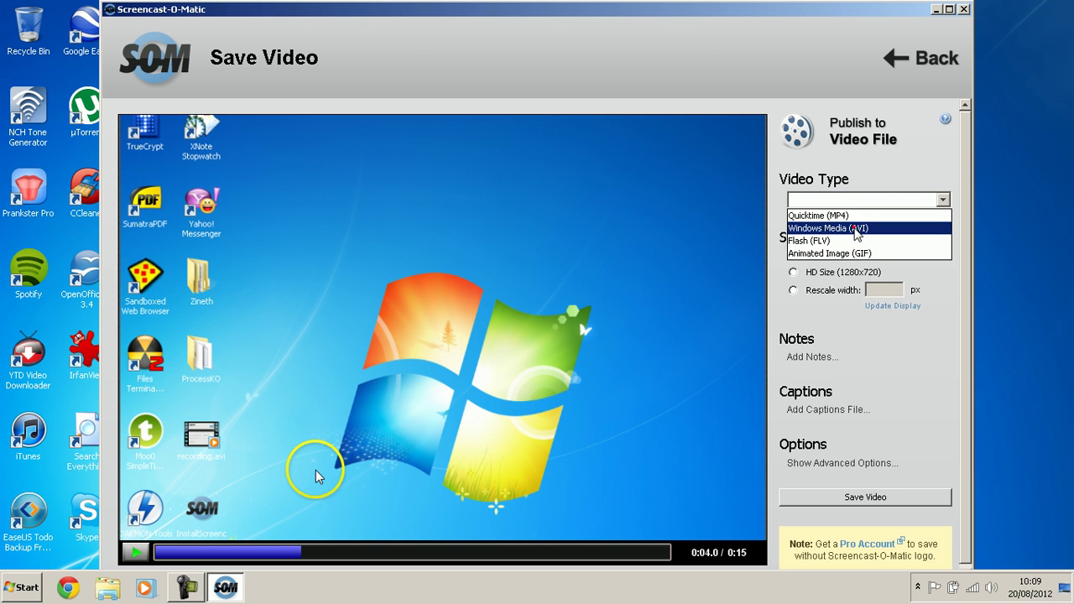
pyautogui.click(857, 228)
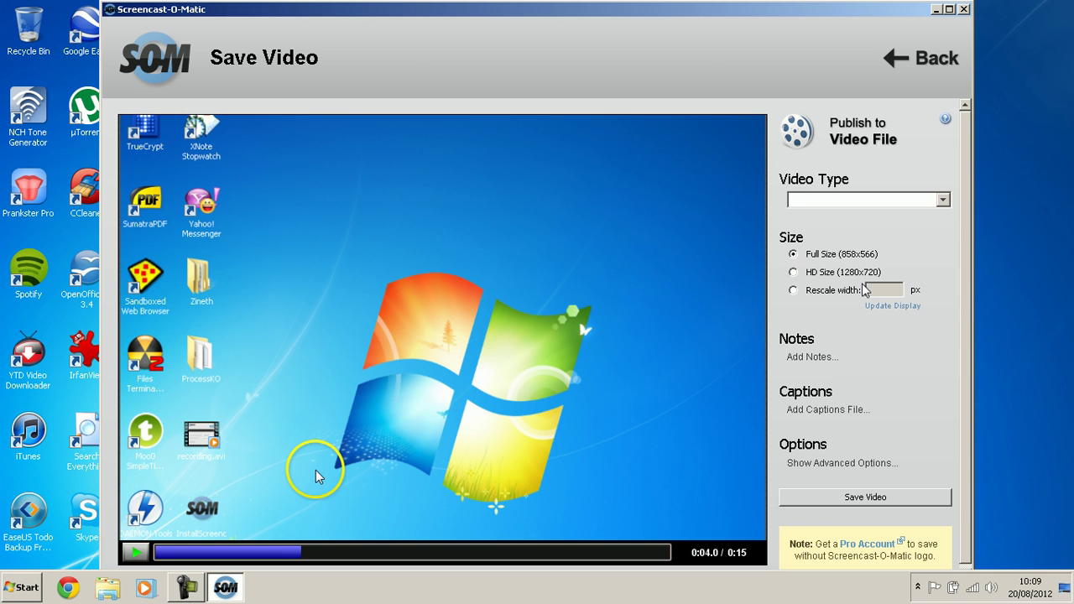
pyautogui.click(821, 356)
pyautogui.write('hey guys')
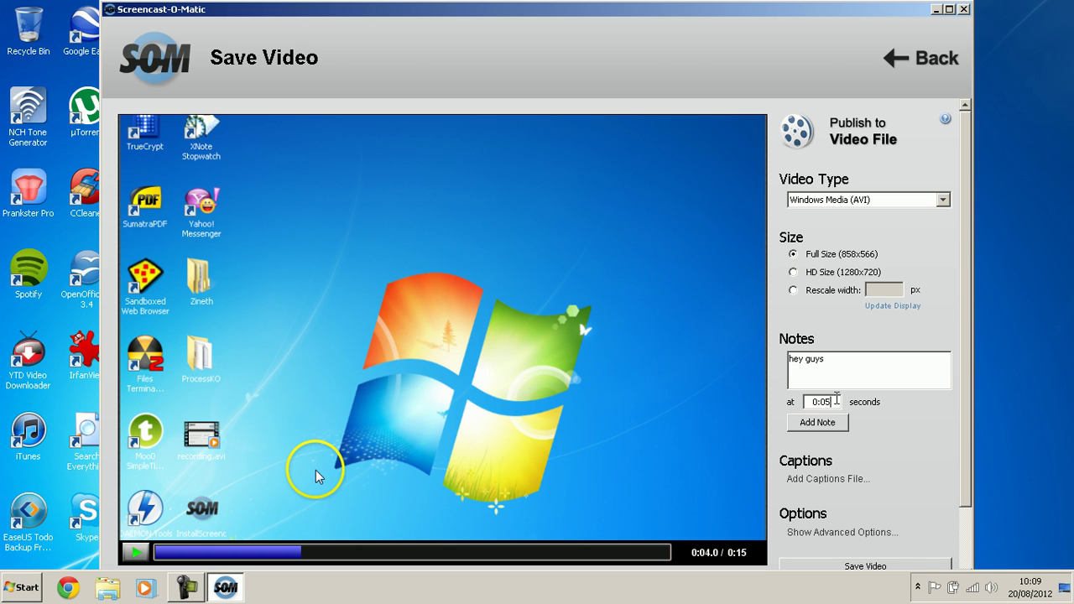
pyautogui.scroll(-3, 965, 409)
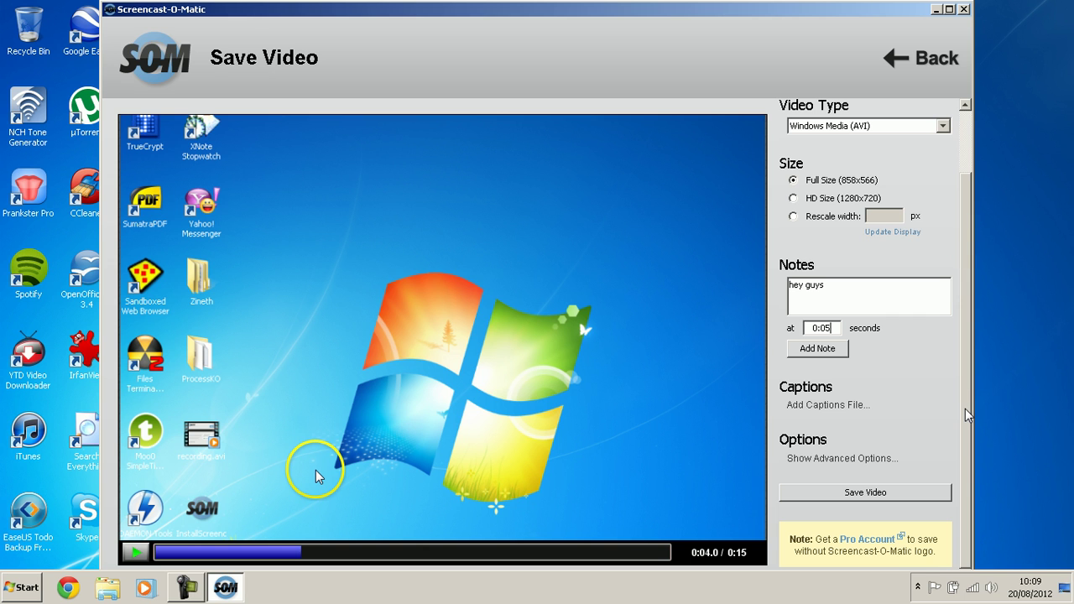
# Skip the captions file, show advanced options, and save the video to the Desktop as 'number 2'
pyautogui.click(809, 406)
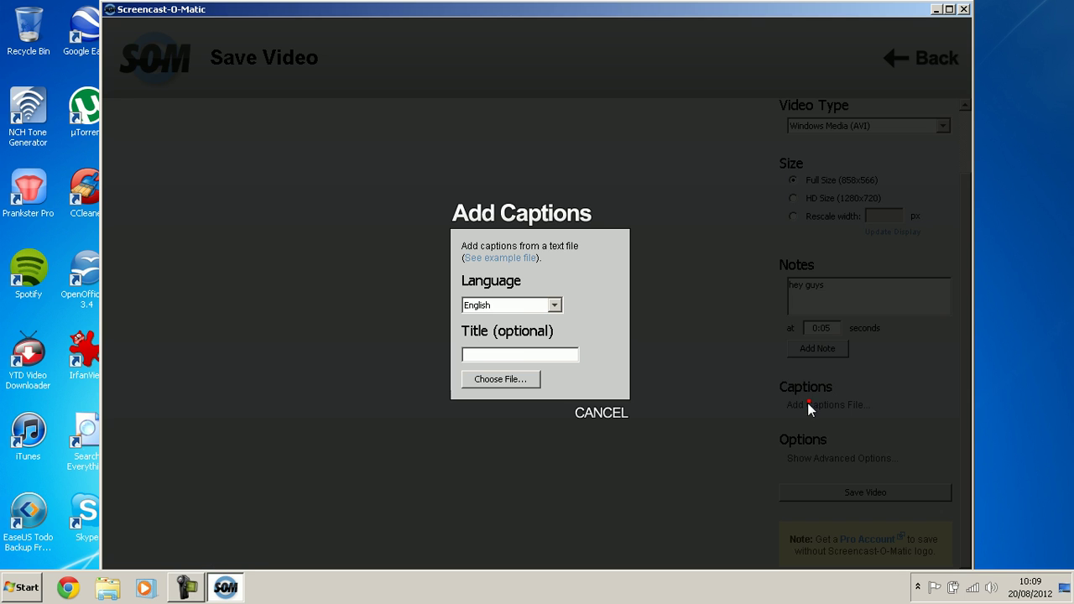
pyautogui.click(607, 420)
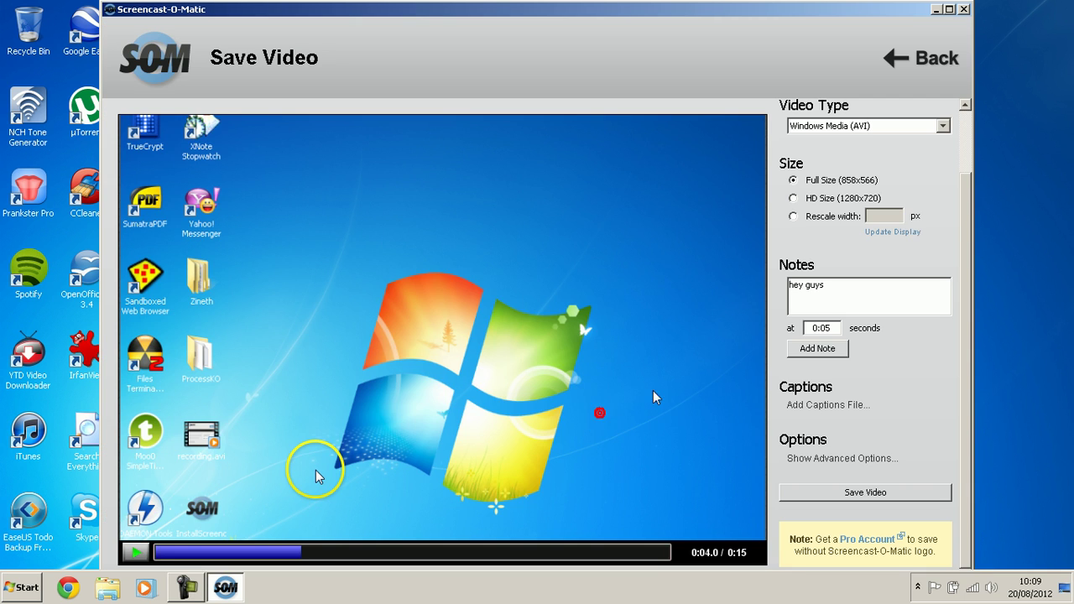
pyautogui.click(840, 460)
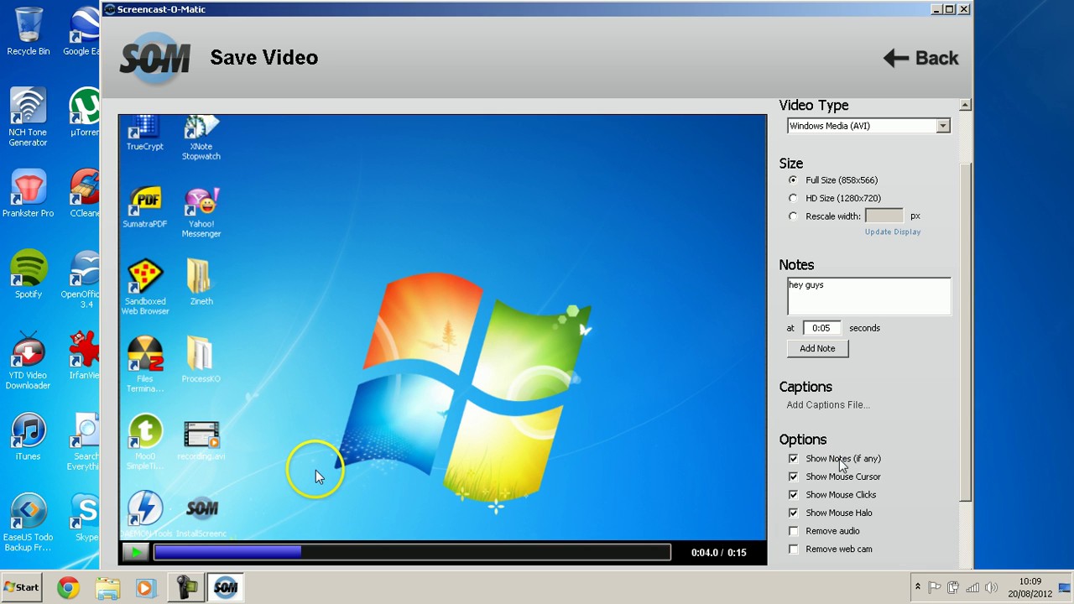
pyautogui.moveTo(967, 327); pyautogui.dragTo(965, 475)
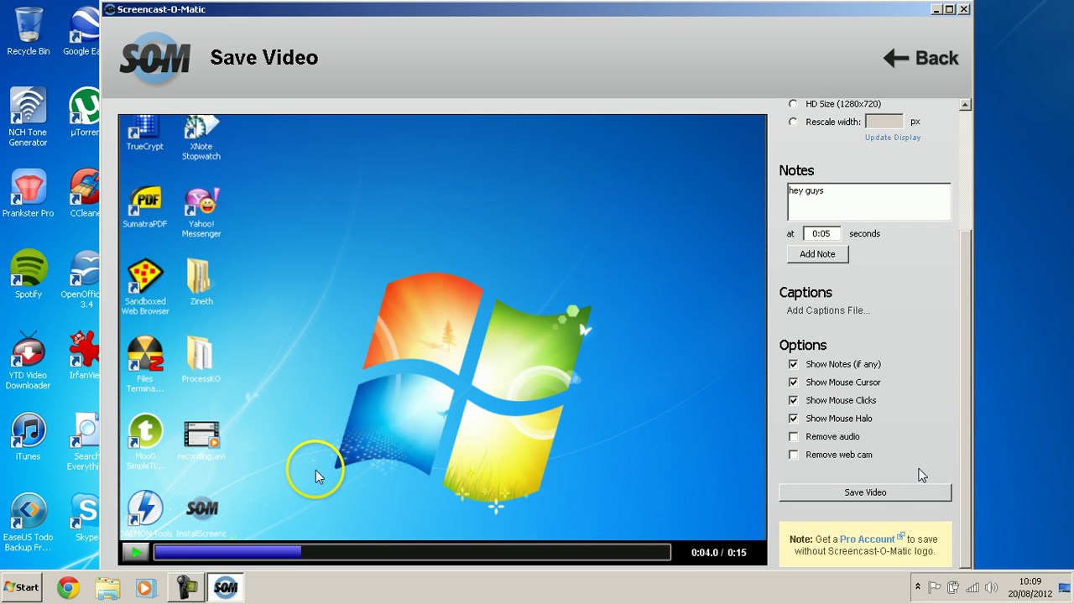
pyautogui.click(873, 492)
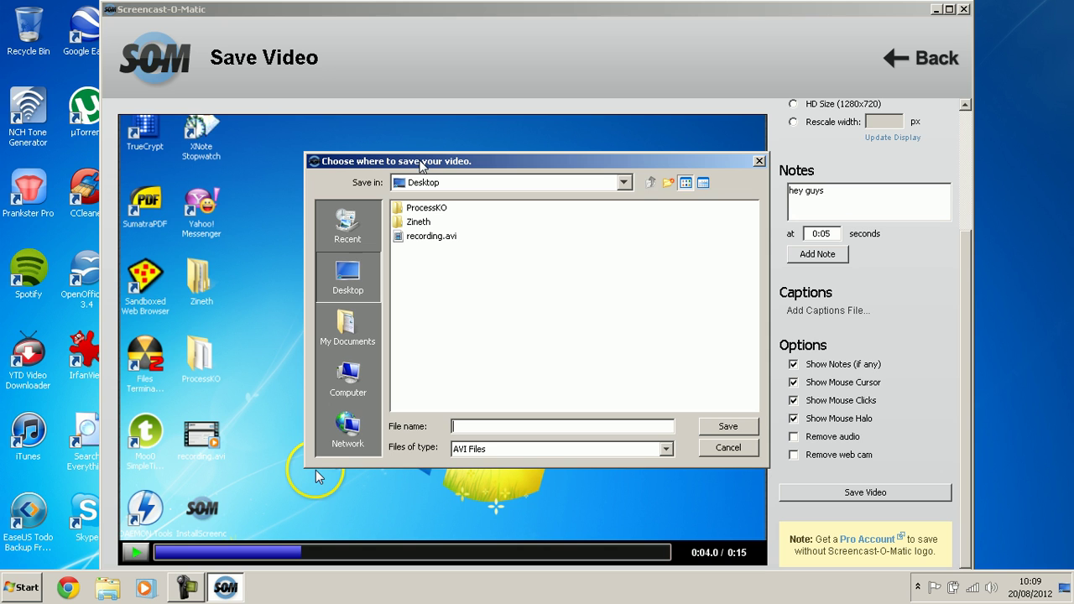
pyautogui.click(354, 268)
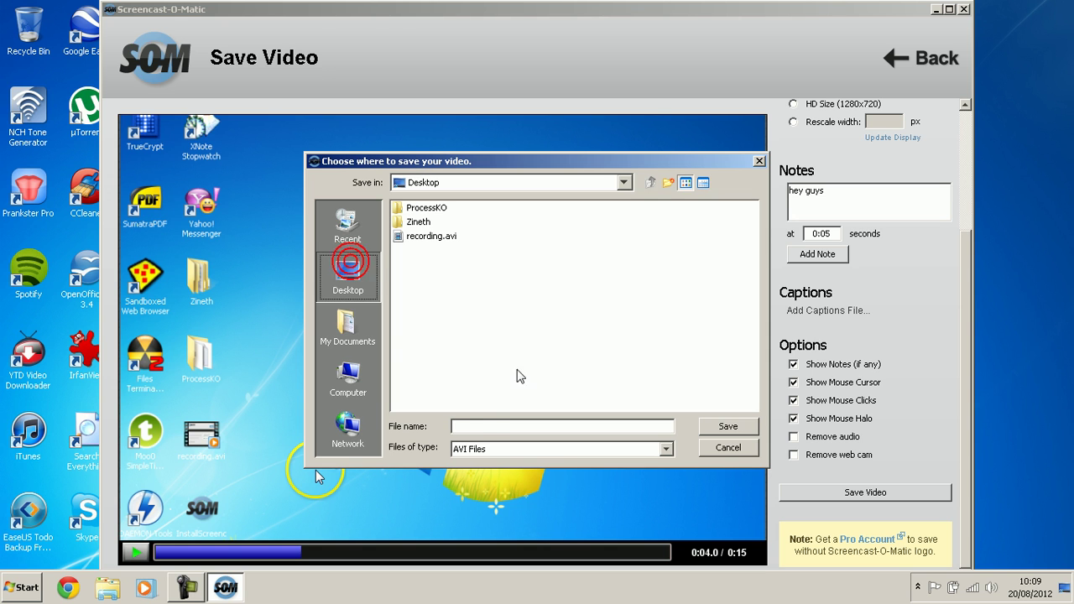
pyautogui.click(479, 431)
pyautogui.write('number 2')
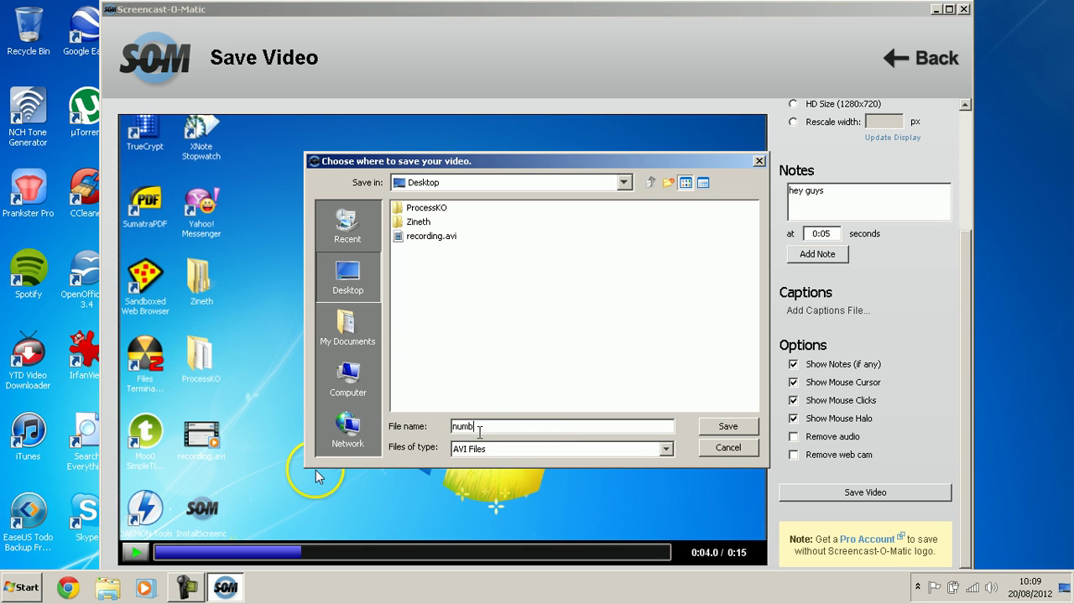
pyautogui.click(722, 428)
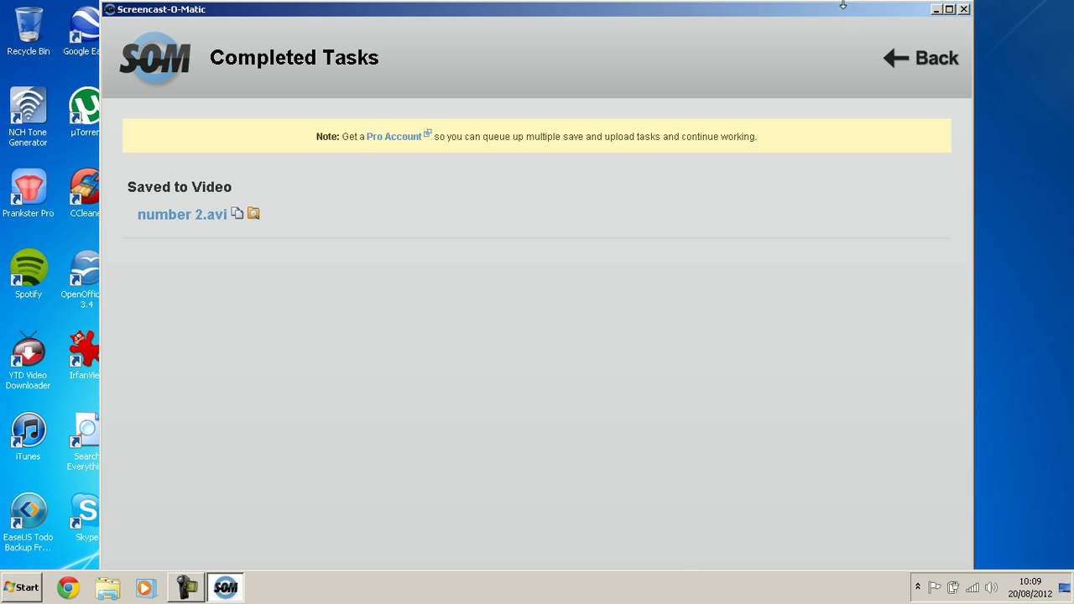
# Close Screencast-O-Matic and play number 2.avi from the desktop in Windows Media Player
pyautogui.click(964, 10)
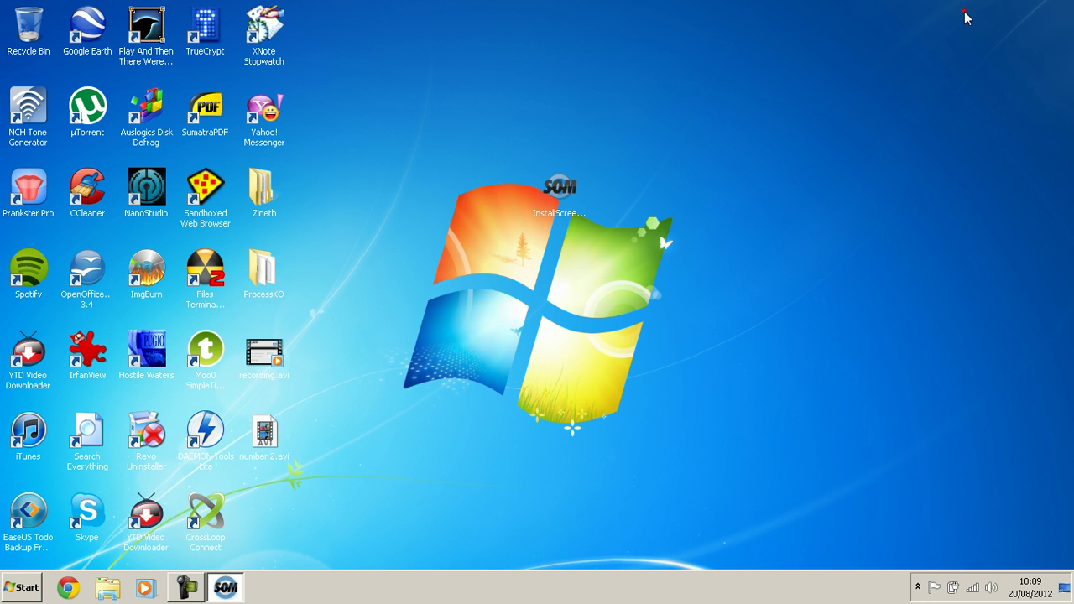
pyautogui.click(275, 426)
pyautogui.doubleClick(276, 427)
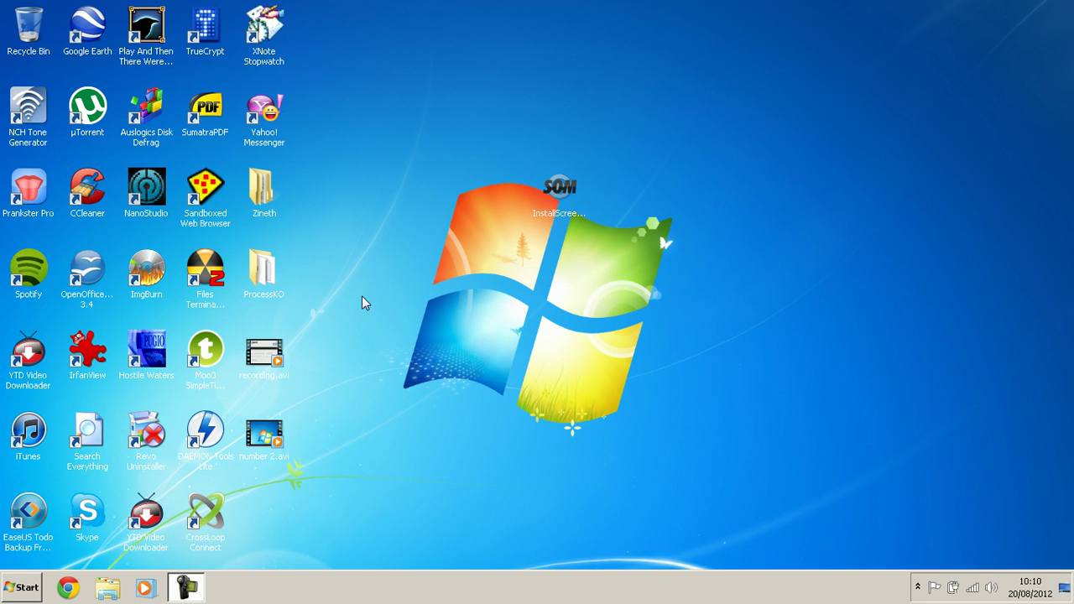
# Relaunch Screencast-O-Matic through a Start menu search for 'screen' and continue with the FREE version
pyautogui.click(7, 594)
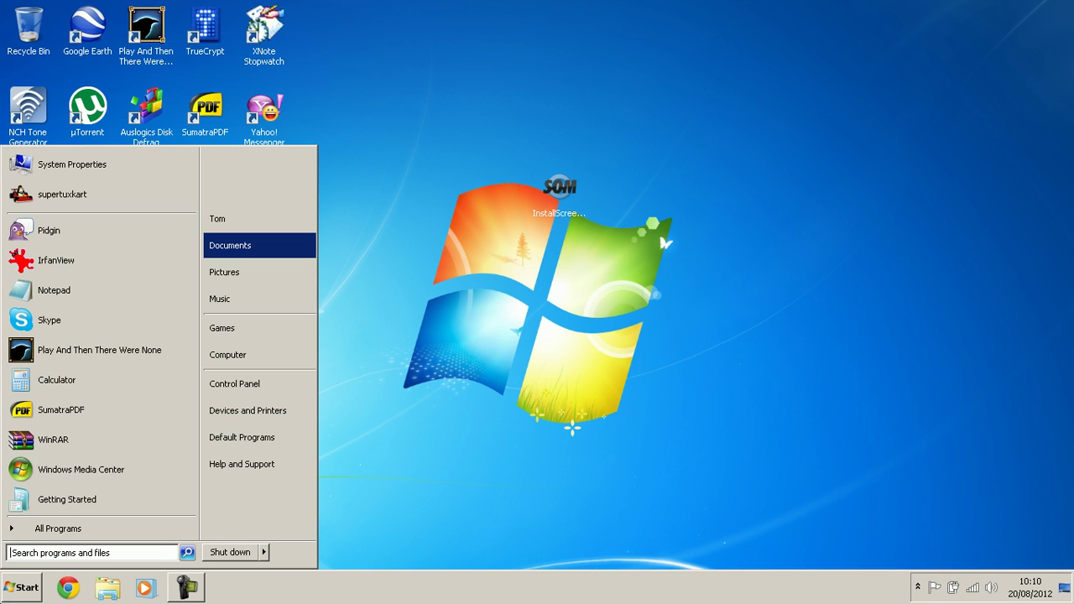
pyautogui.write('screen')
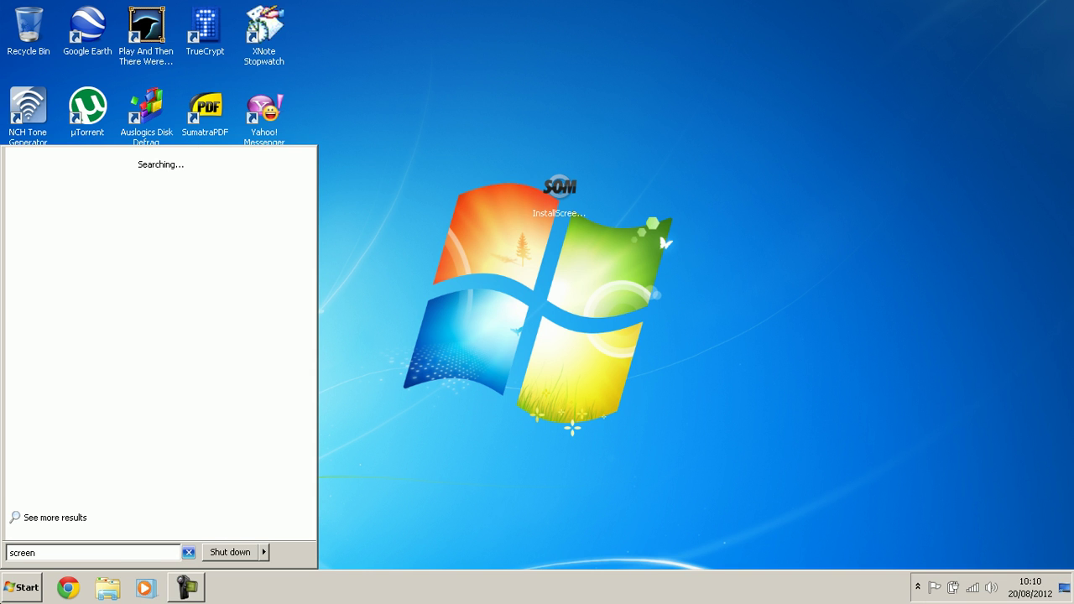
pyautogui.press('Return')
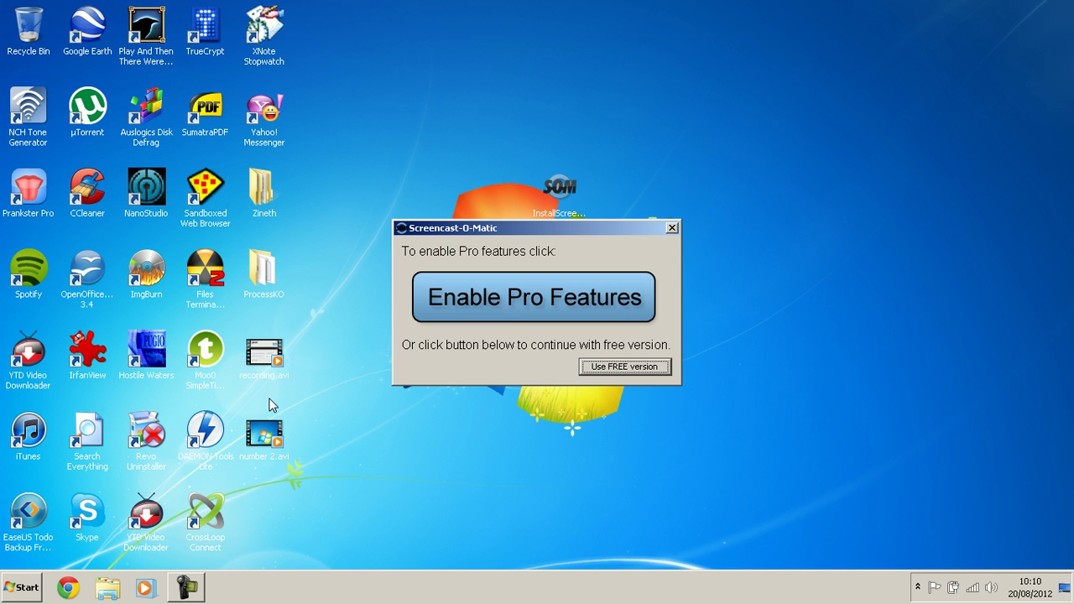
pyautogui.click(587, 367)
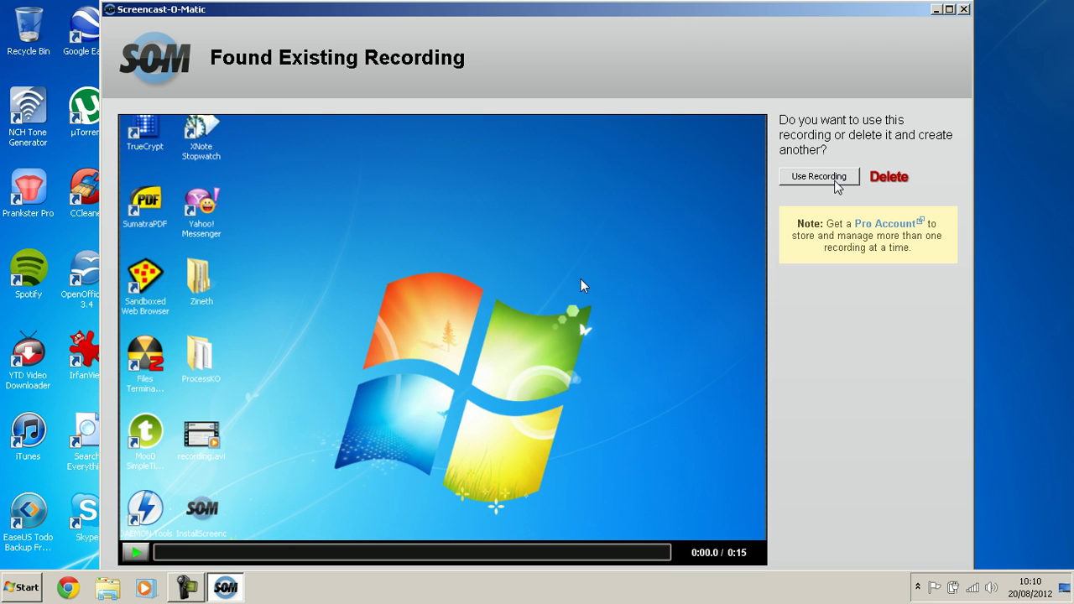
# Reuse the existing recording and add a typed text note appearing at 0:05, with Quicktime (MP4) output
pyautogui.click(836, 181)
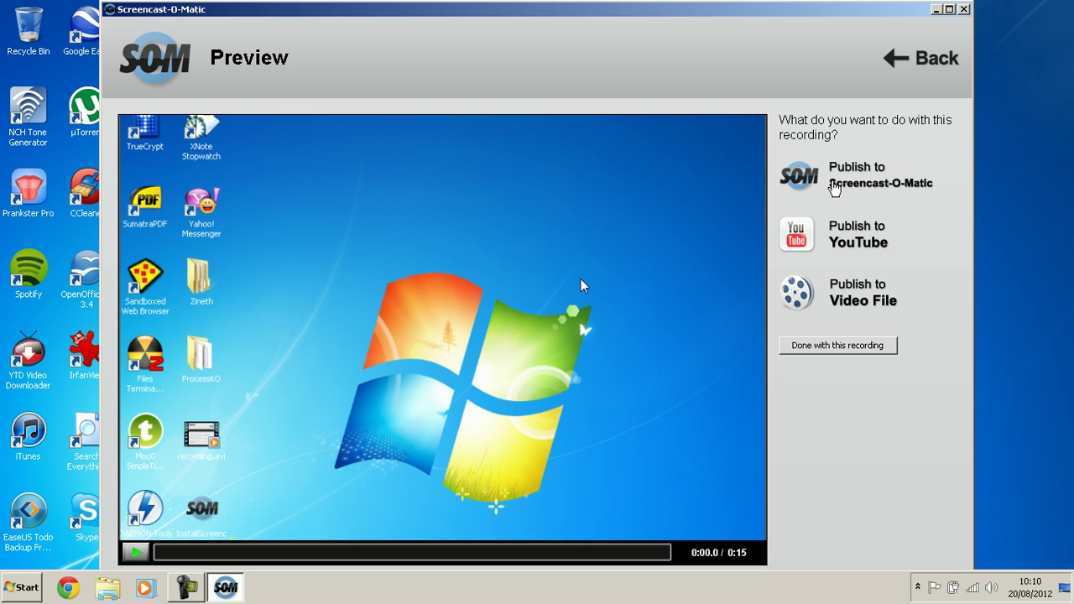
pyautogui.click(854, 289)
pyautogui.click(811, 357)
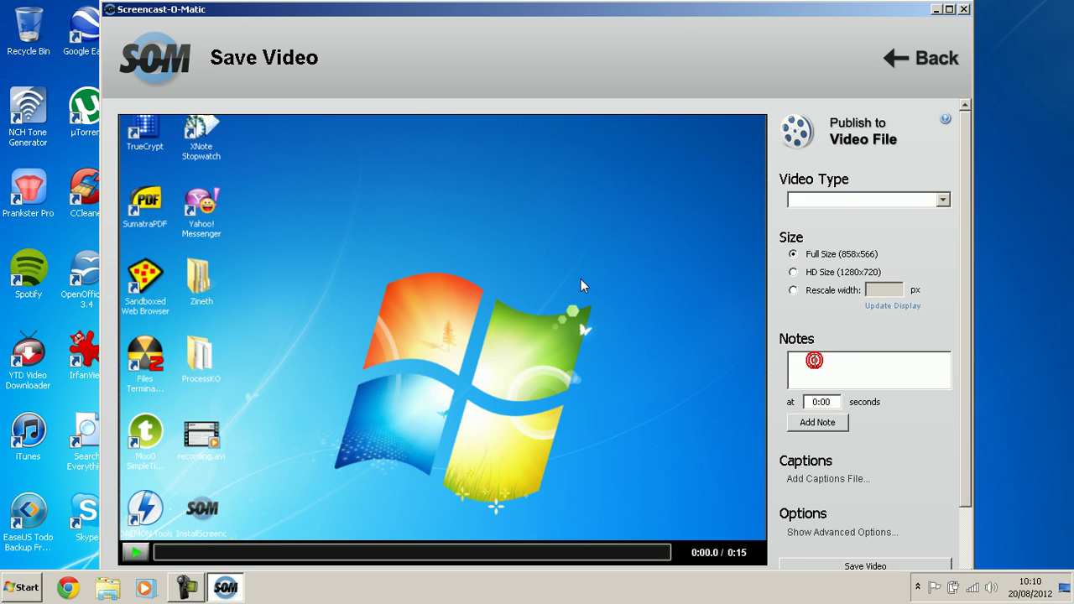
pyautogui.click(811, 360)
pyautogui.write('awjfhsfjeufghswerfswehfueghfuehfuhfnsdhfusdhefsd')
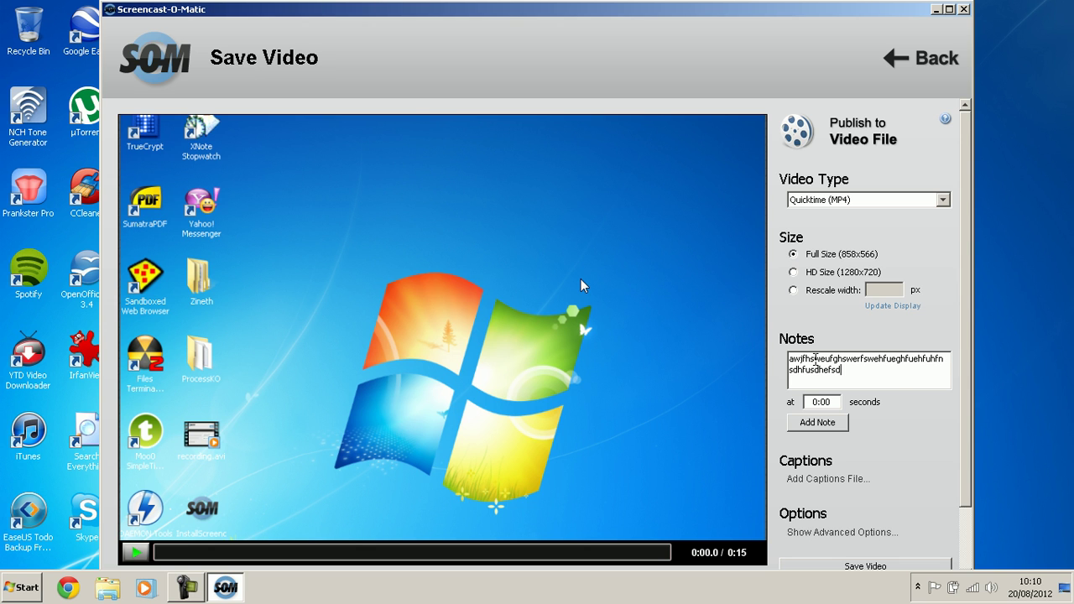
pyautogui.click(835, 406)
pyautogui.write('5')
pyautogui.click(821, 423)
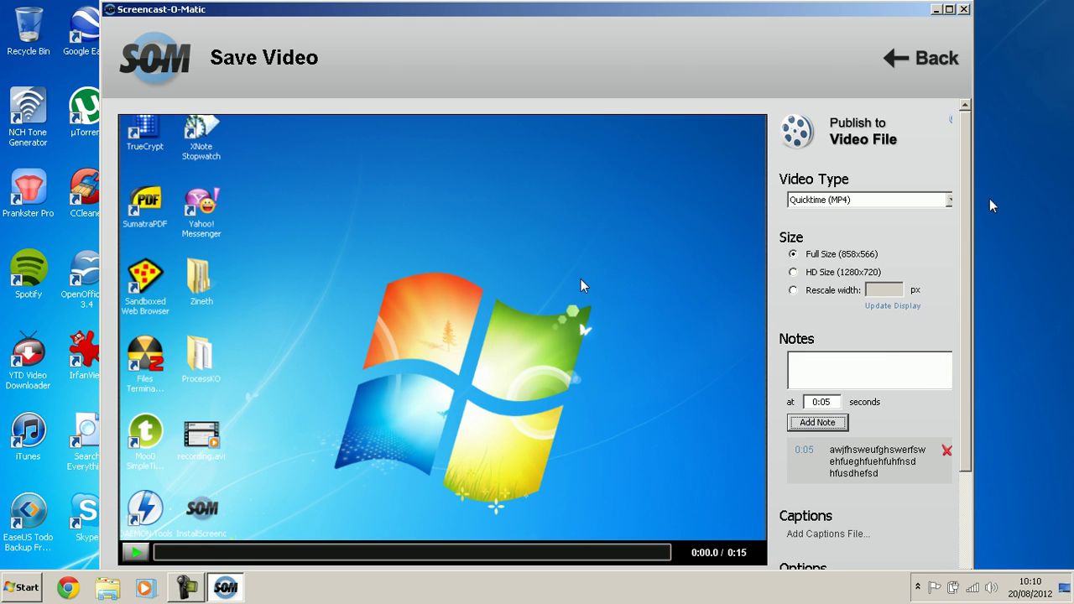
pyautogui.moveTo(967, 180); pyautogui.dragTo(983, 358)
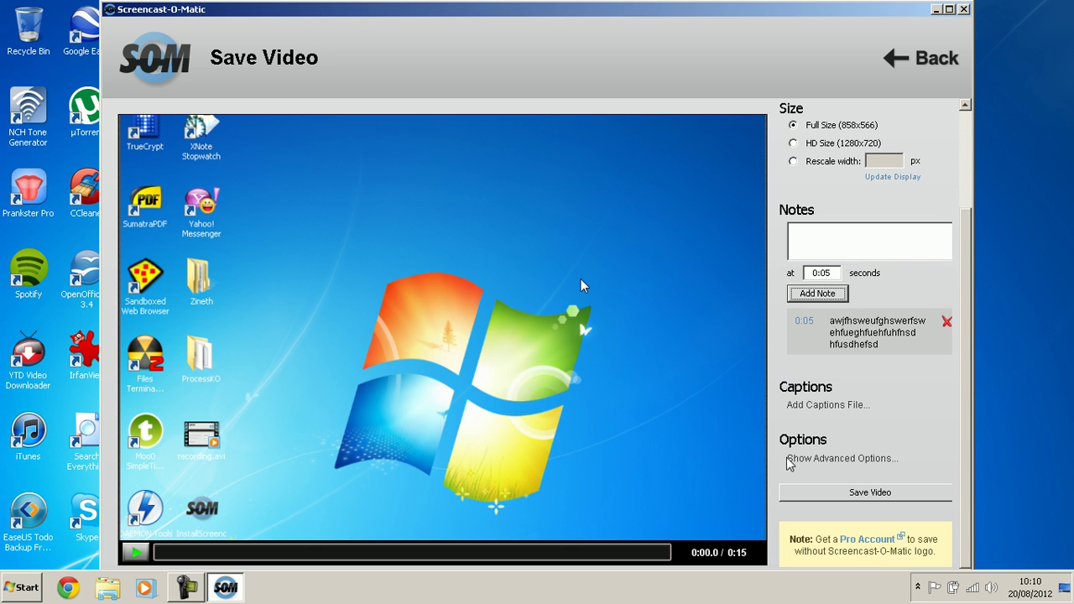
# Cancel the MP4 save and change the video type to Windows Media (AVI)
pyautogui.click(820, 497)
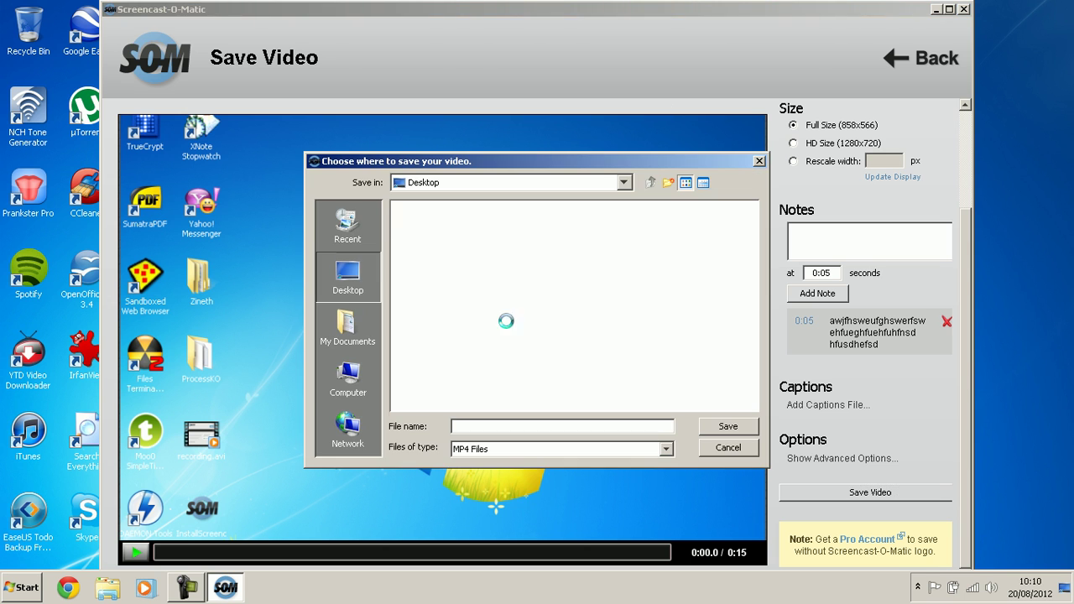
pyautogui.click(478, 448)
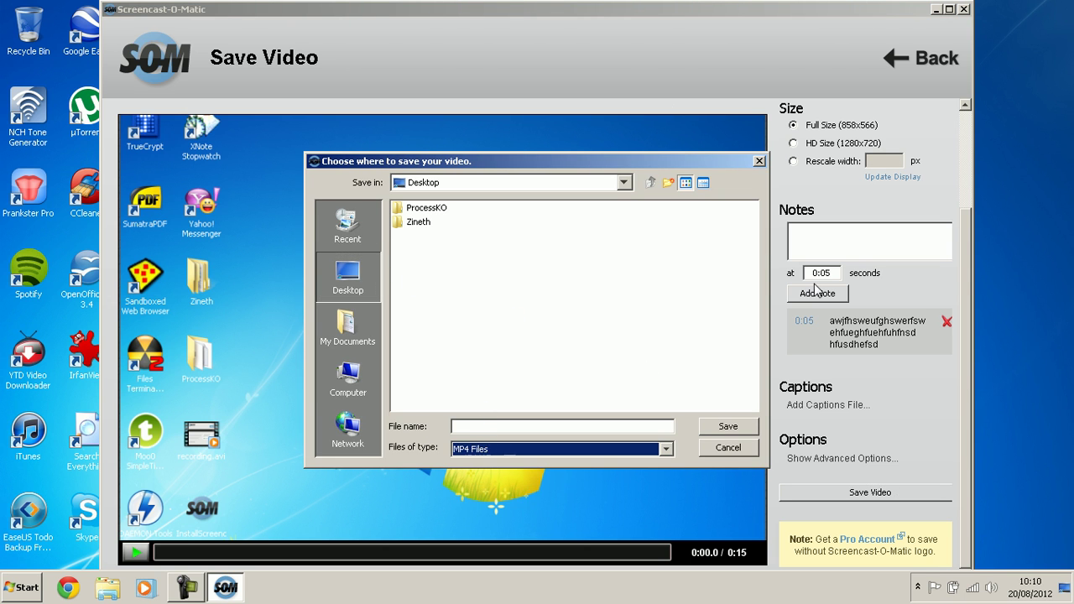
pyautogui.click(744, 447)
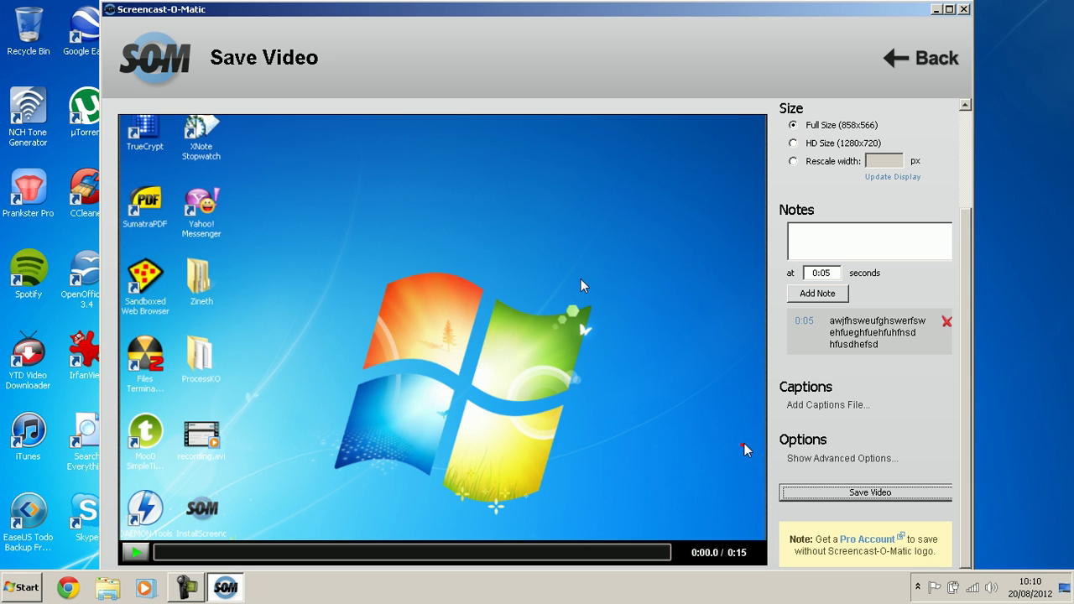
pyautogui.scroll(2, 969, 315)
pyautogui.click(844, 160)
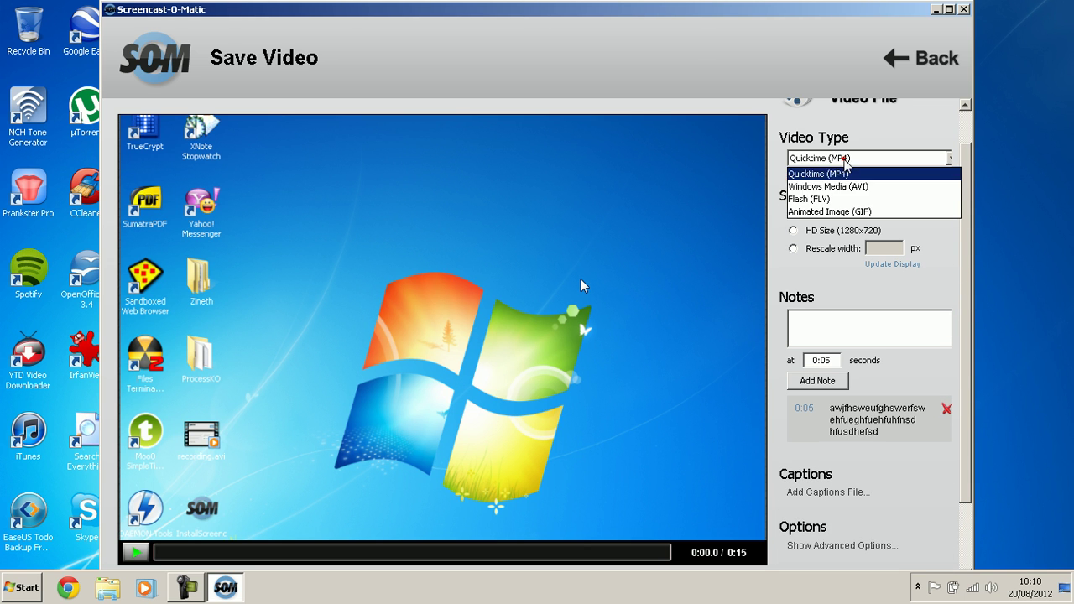
pyautogui.click(845, 187)
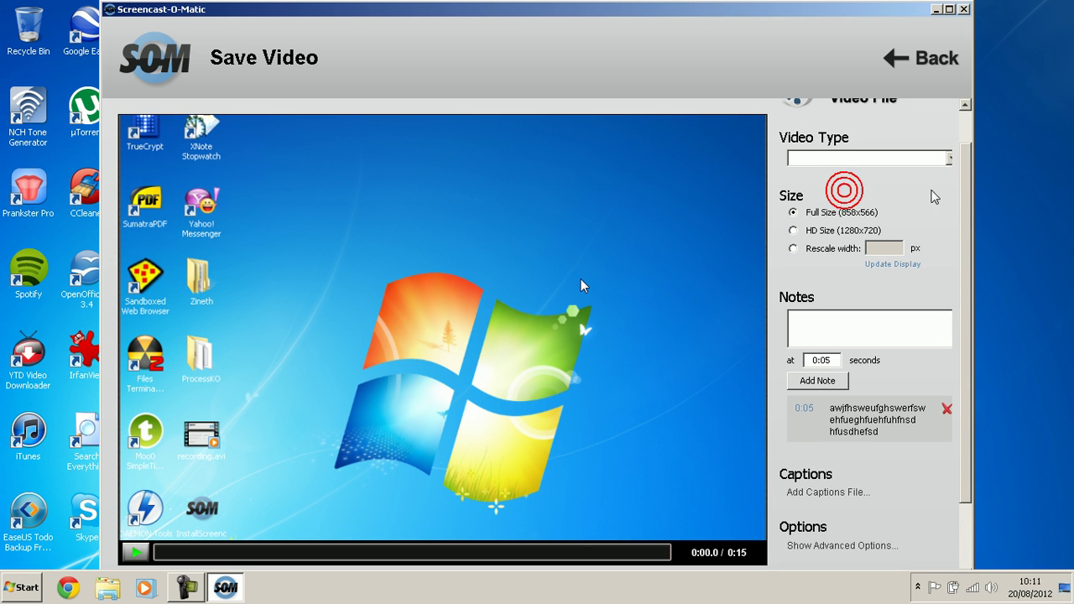
pyautogui.click(881, 160)
pyautogui.click(860, 185)
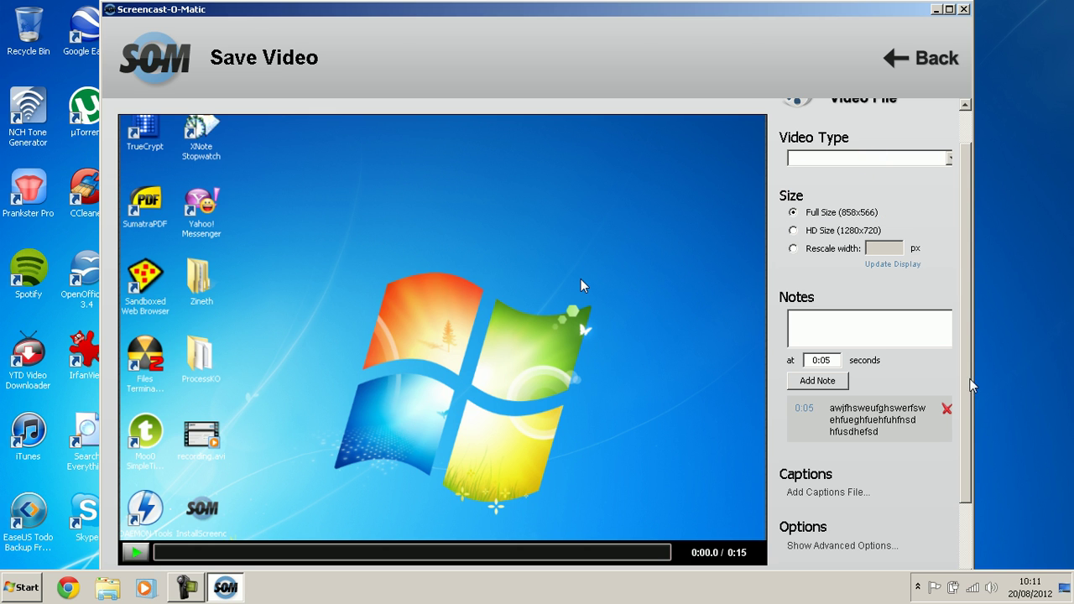
pyautogui.scroll(-2, 971, 384)
# Save the video over number 2.avi on the desktop, confirming the overwrite
pyautogui.click(900, 500)
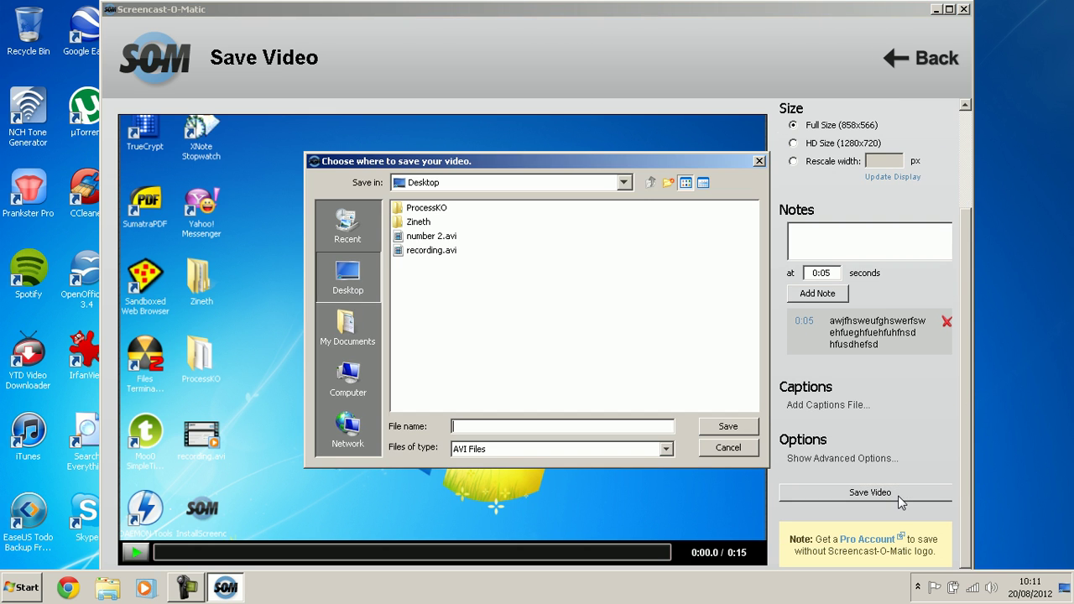
pyautogui.click(434, 237)
pyautogui.click(727, 426)
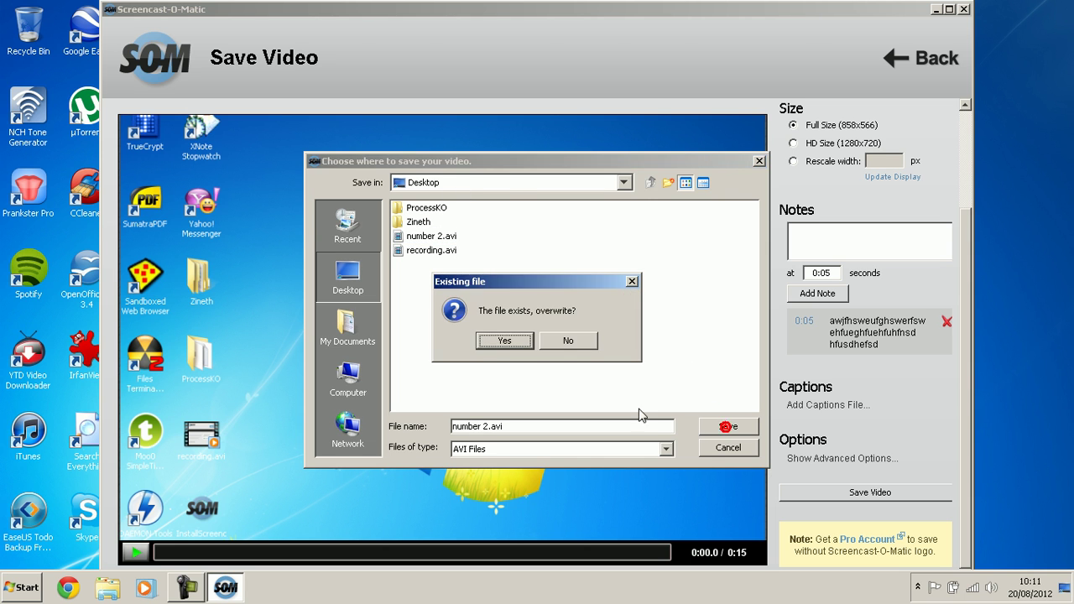
pyautogui.click(506, 341)
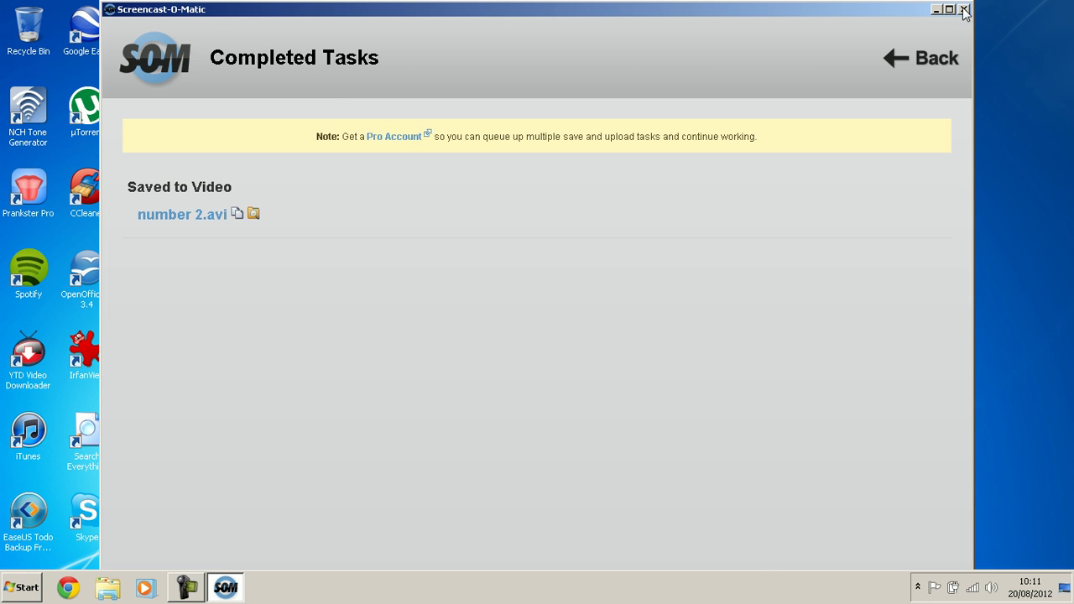
# Close Screencast-O-Matic, play number 2.avi in Windows Media Player, then close the player
pyautogui.click(935, 65)
pyautogui.click(964, 10)
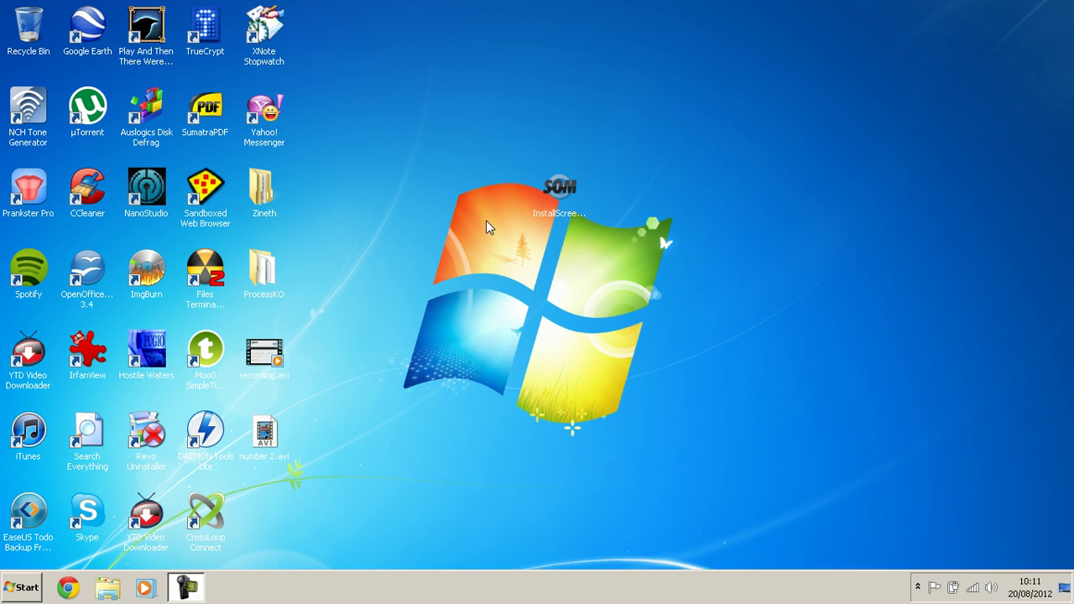
pyautogui.doubleClick(265, 436)
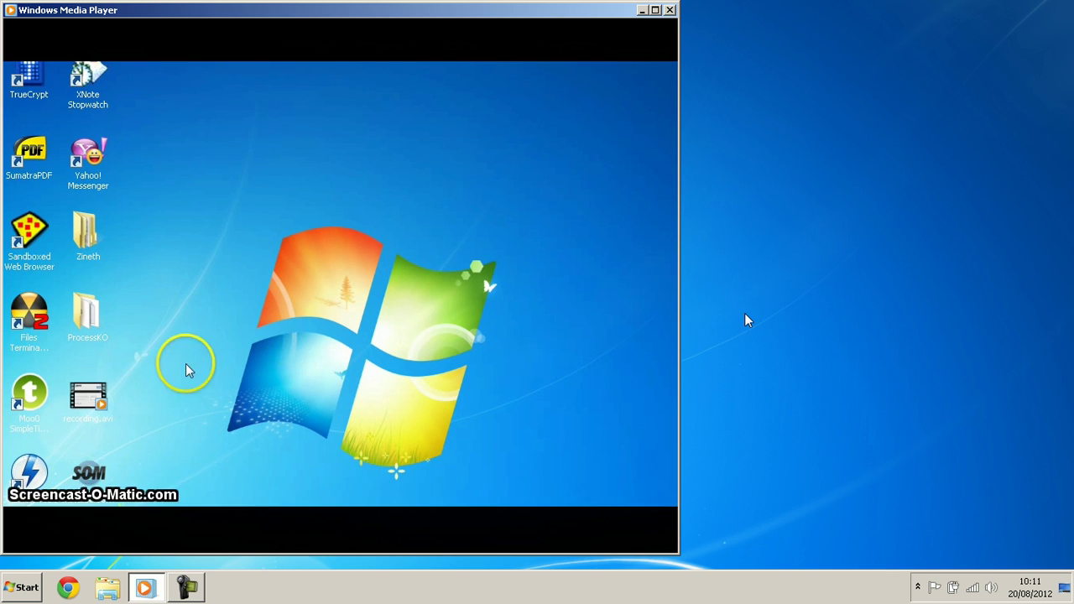
pyautogui.hotkey('alt', 'F4')
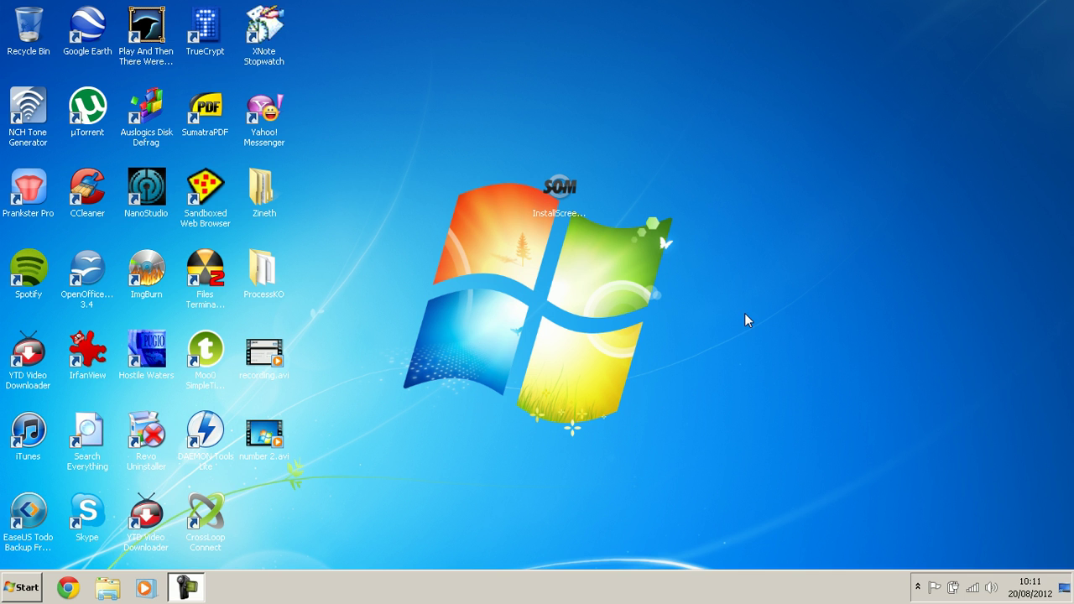
# Open Chrome and go to ninite.com
pyautogui.click(77, 588)
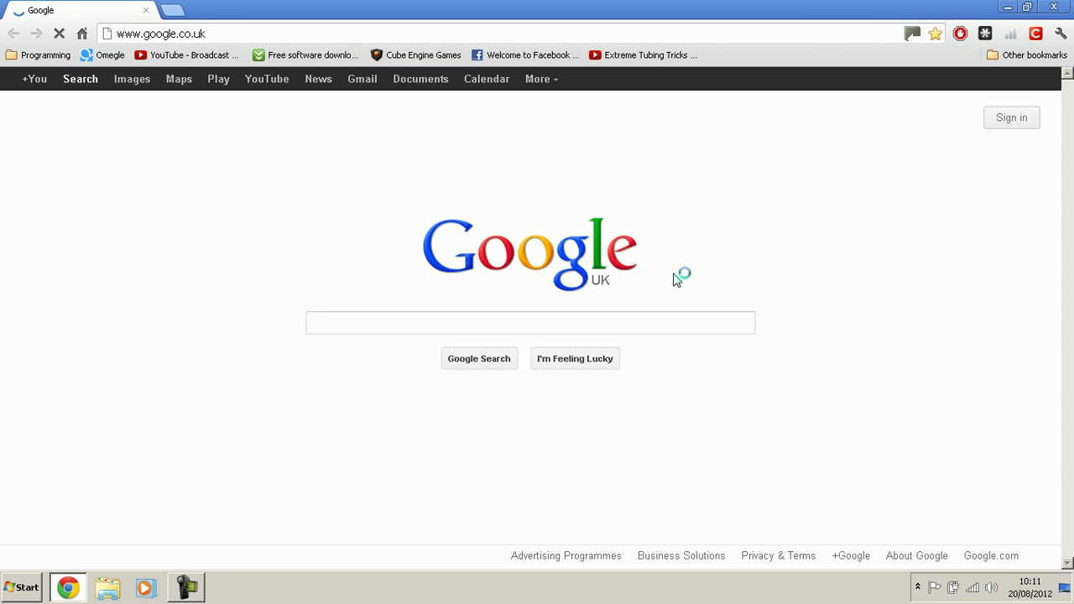
pyautogui.click(209, 31)
pyautogui.write('ni')
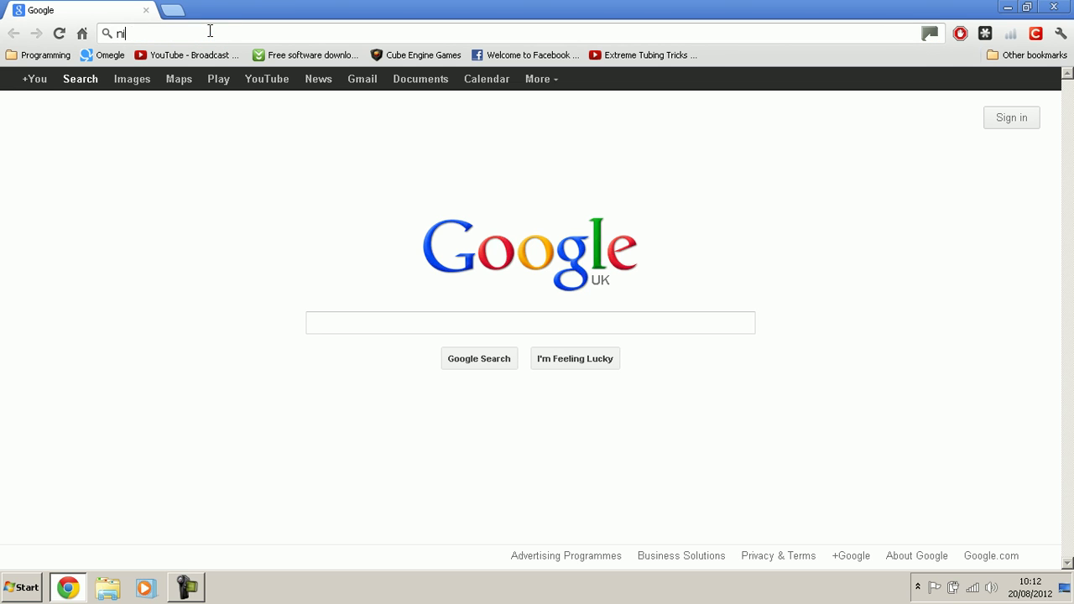
pyautogui.write('ni')
pyautogui.press('Return')
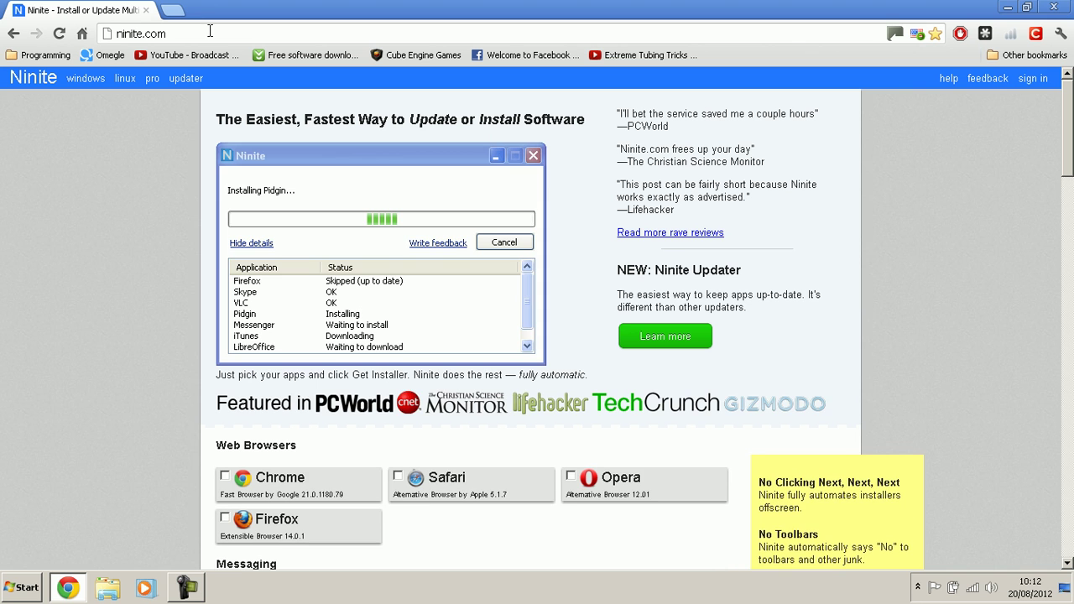
# Tick Java under Runtimes and download the Ninite installer
pyautogui.moveTo(1070, 124)
pyautogui.mouseDown()
pyautogui.moveTo(1070, 457)
pyautogui.moveTo(1066, 248)
pyautogui.moveTo(1065, 292)
pyautogui.mouseUp()
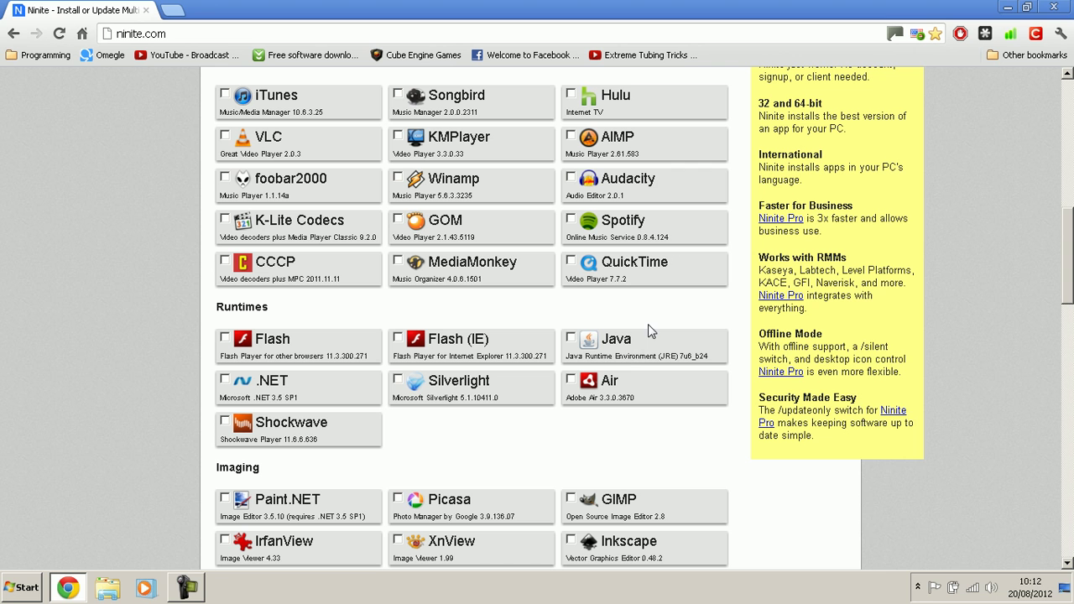
pyautogui.click(623, 357)
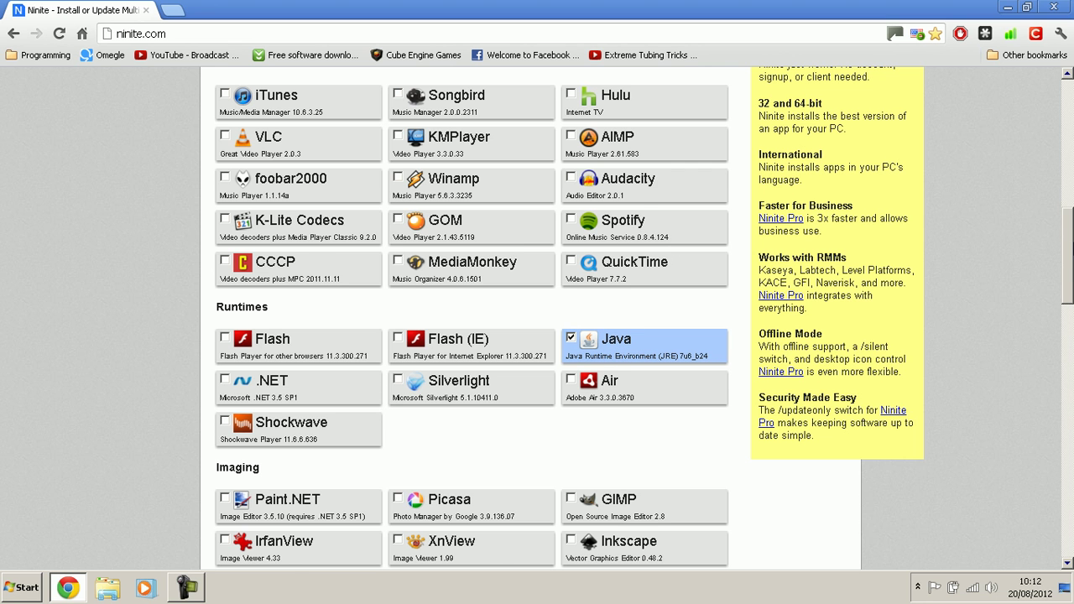
pyautogui.moveTo(1069, 227); pyautogui.dragTo(1067, 504)
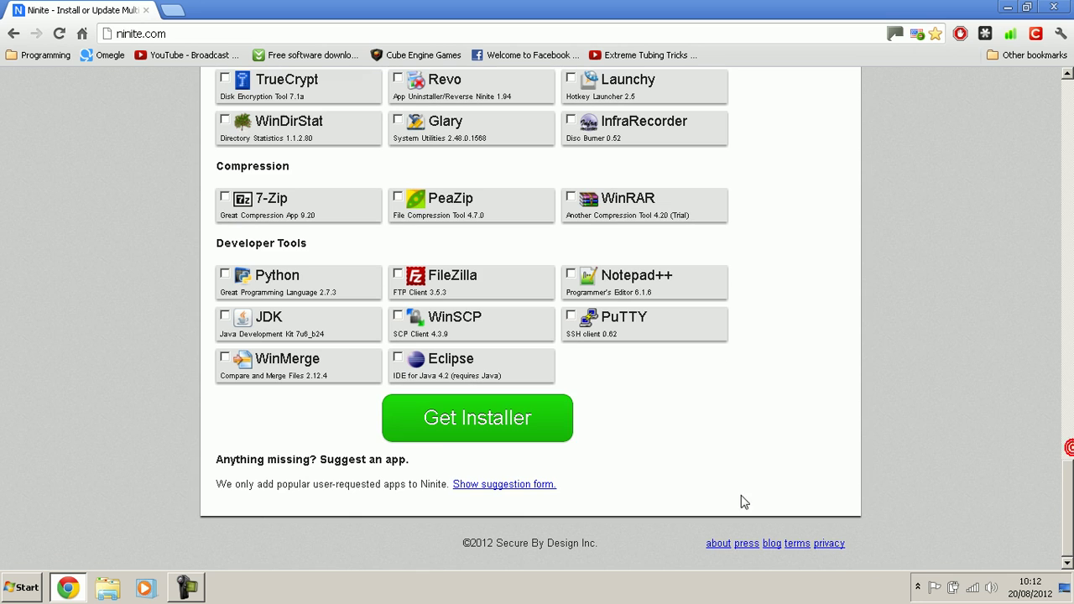
pyautogui.click(434, 422)
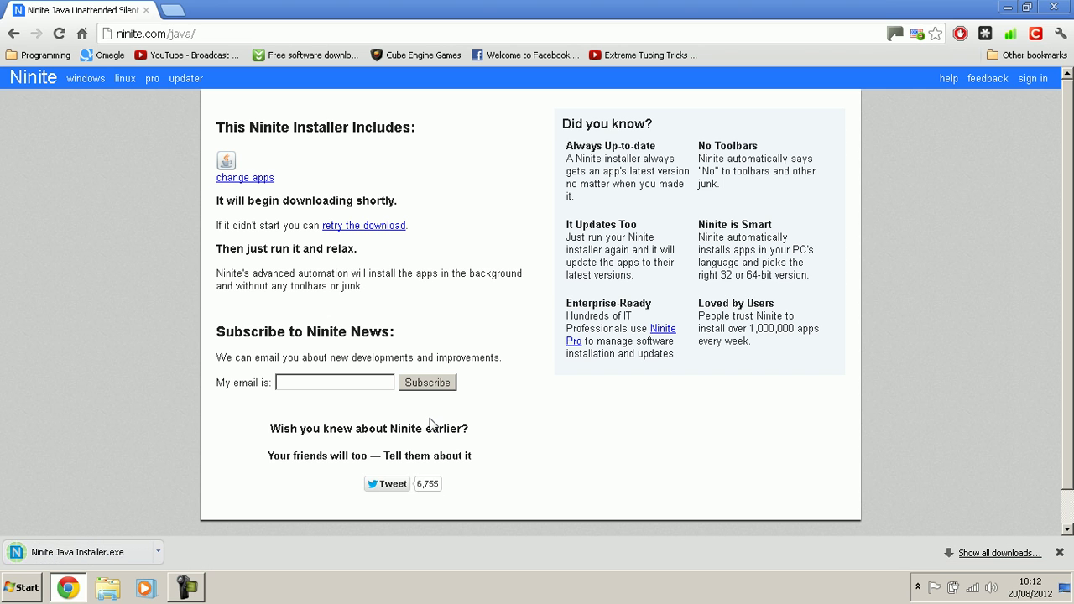
# Run Ninite Java Installer.exe, show its download details, and minimize its progress window
pyautogui.click(85, 552)
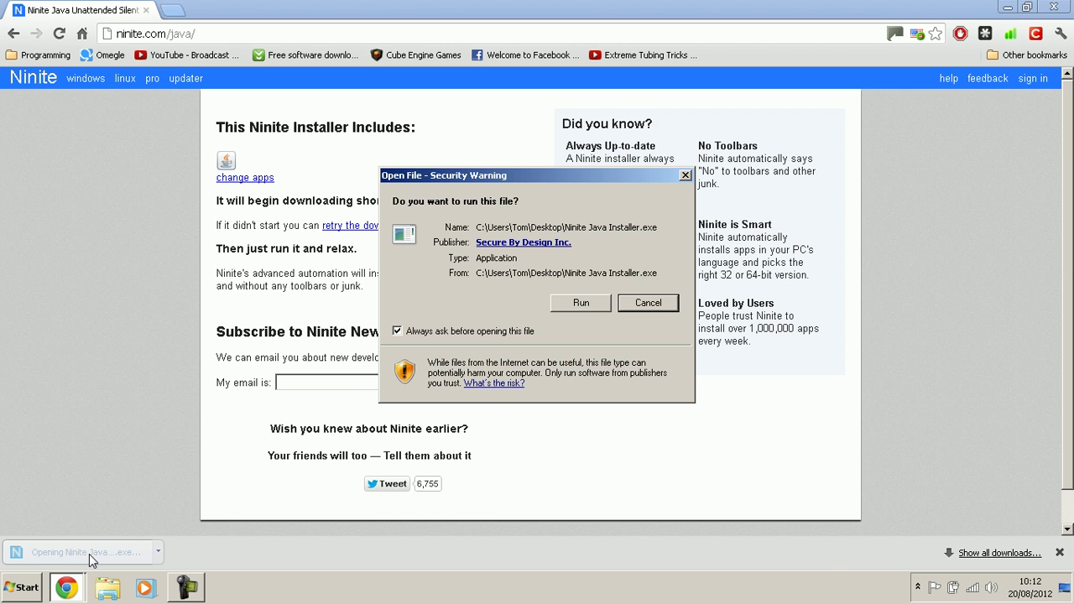
pyautogui.click(581, 302)
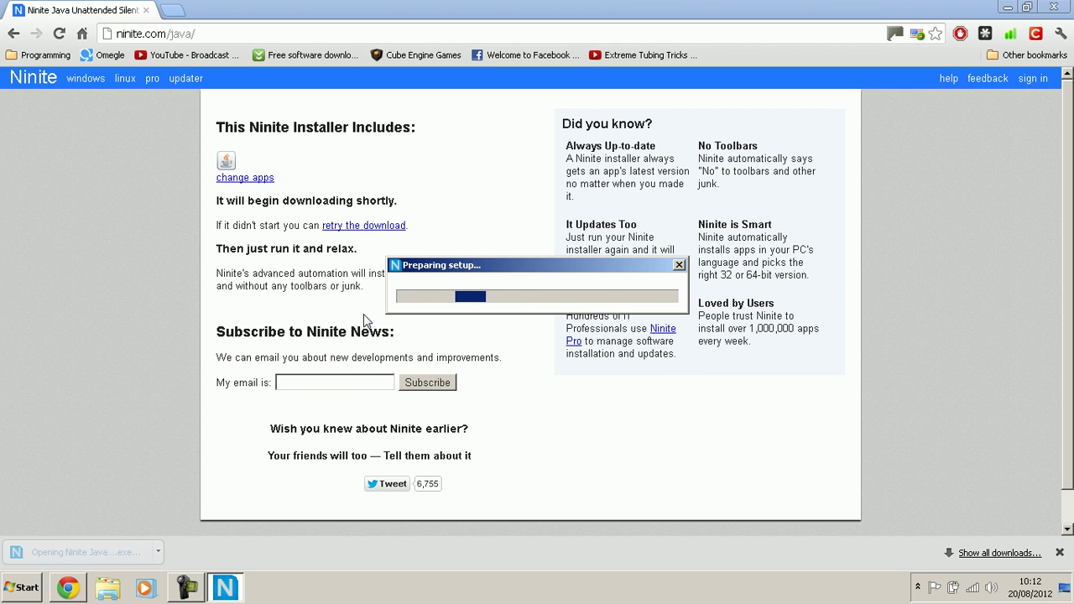
pyautogui.press('super+d')
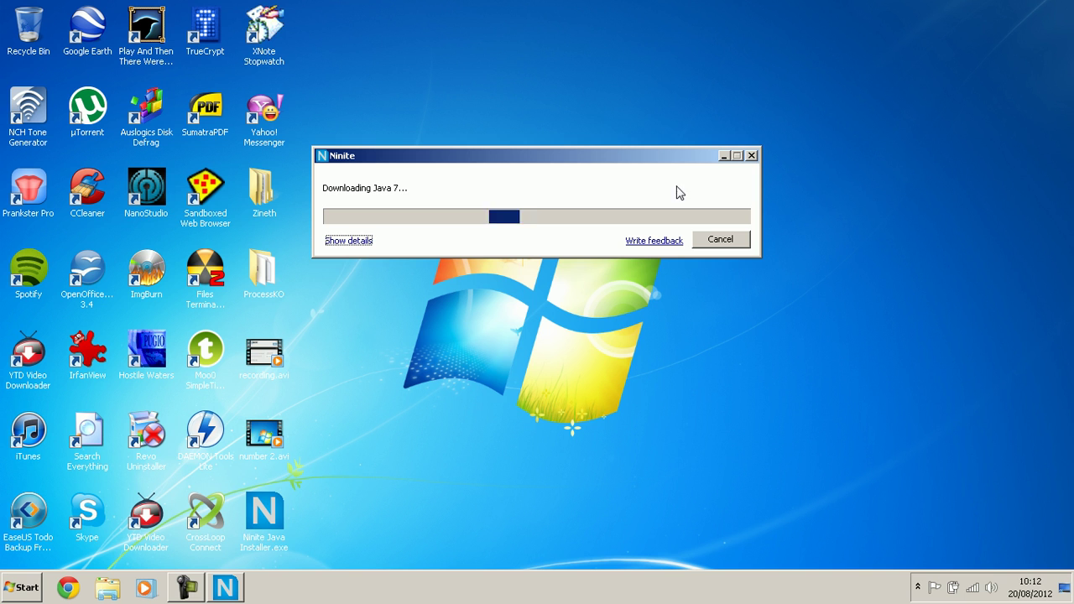
pyautogui.click(346, 242)
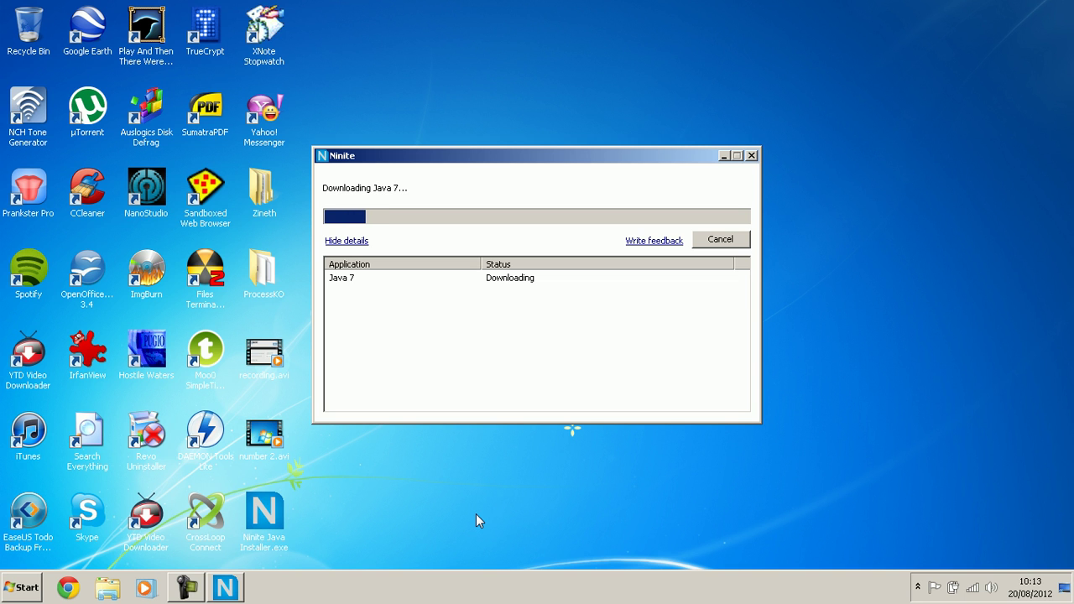
pyautogui.click(723, 157)
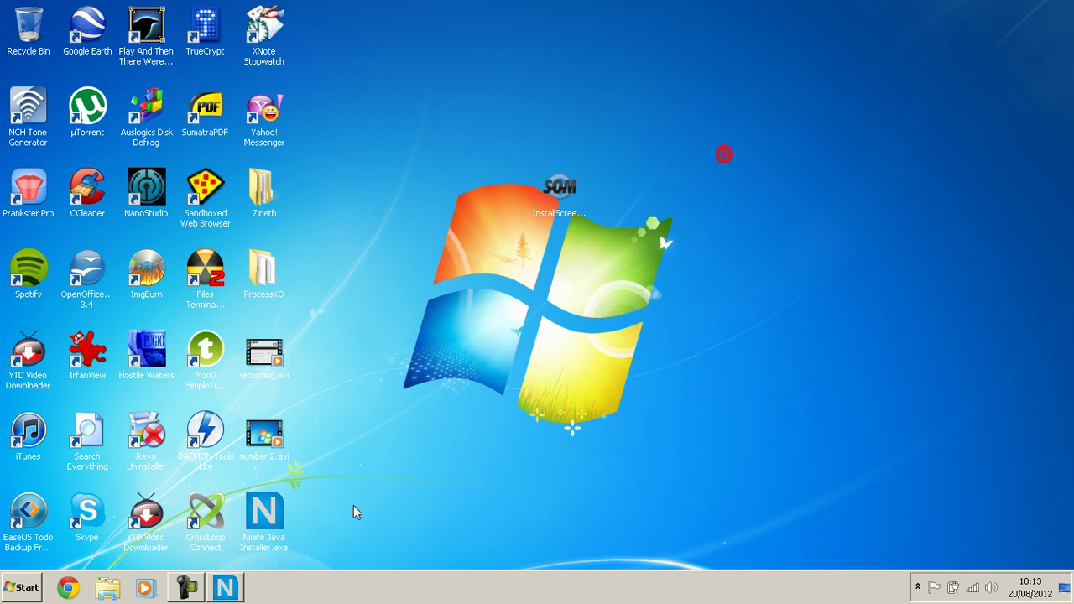
# Reopen Chrome from the taskbar to the google.co.uk home page
pyautogui.click(74, 584)
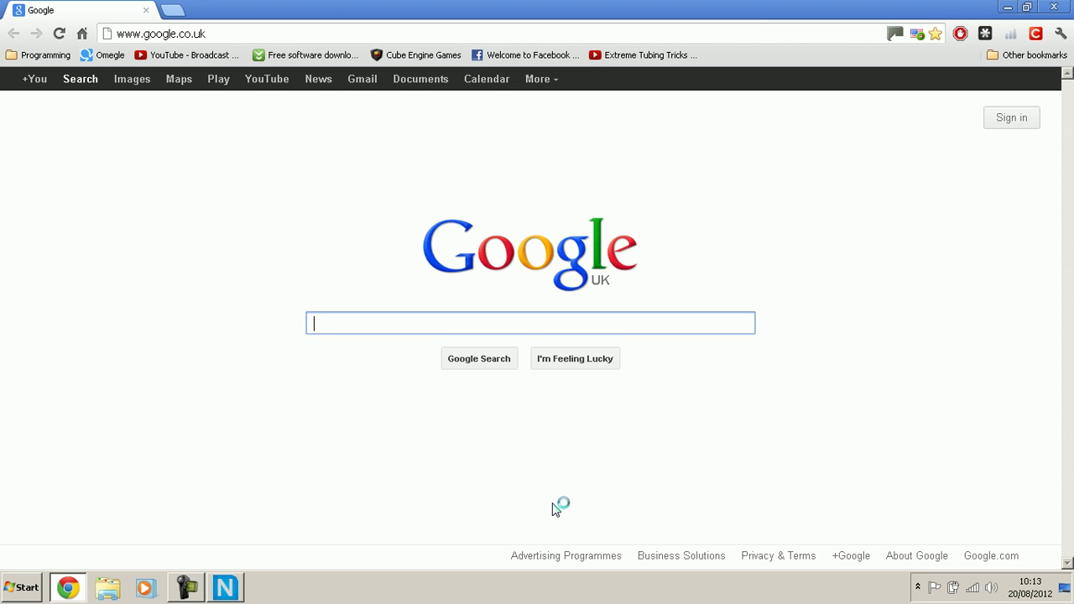
# Go to screencast-o-matic.com, visit the Go Pro page, then return to the home page
pyautogui.click(183, 32)
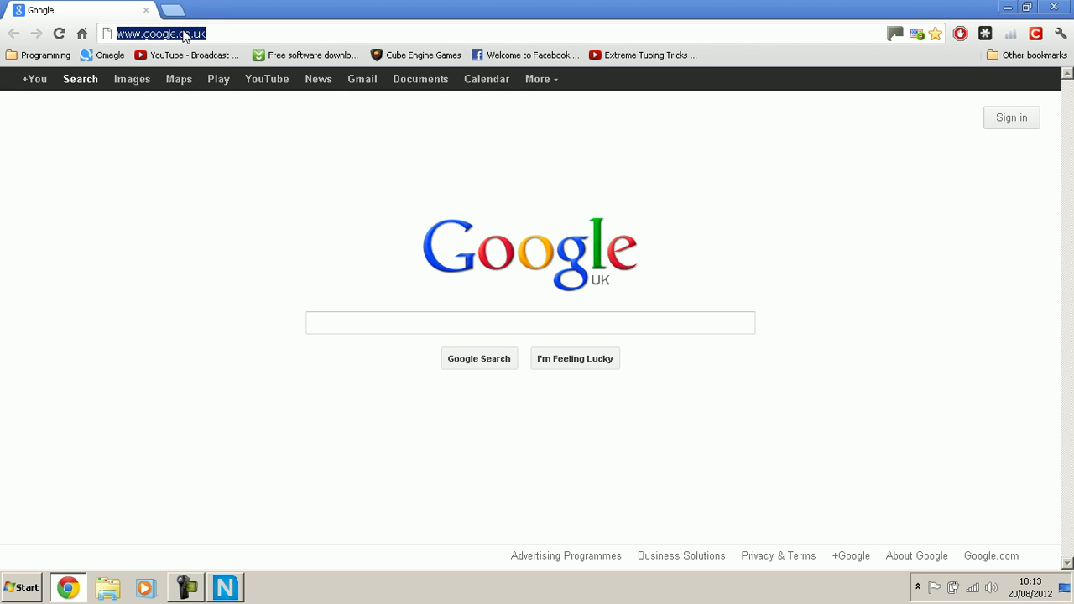
pyautogui.write('scrr')
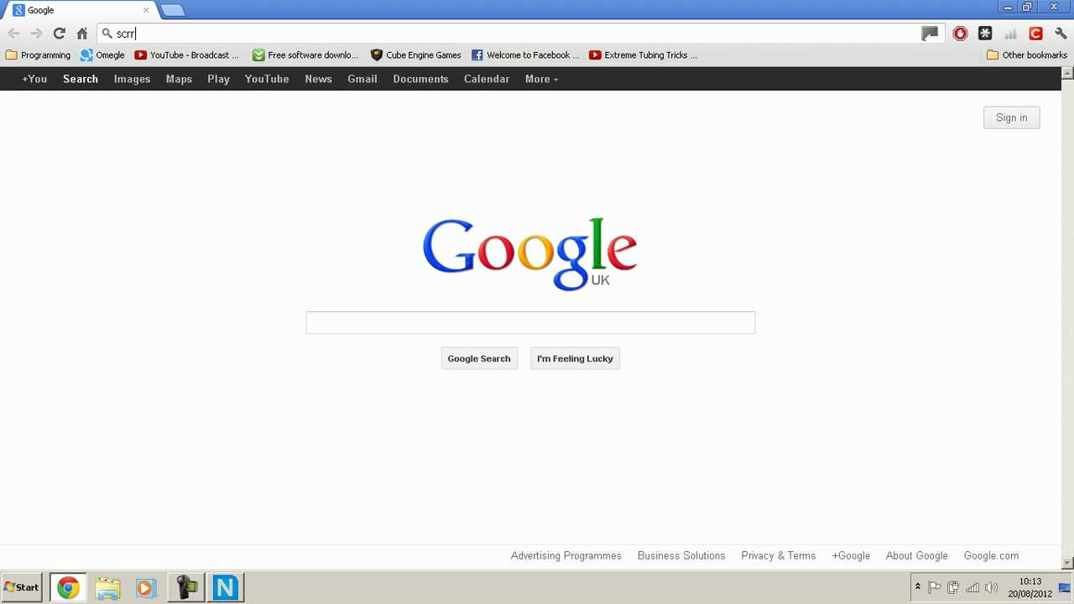
pyautogui.press('BackSpace')
pyautogui.write('e')
pyautogui.press('Down')
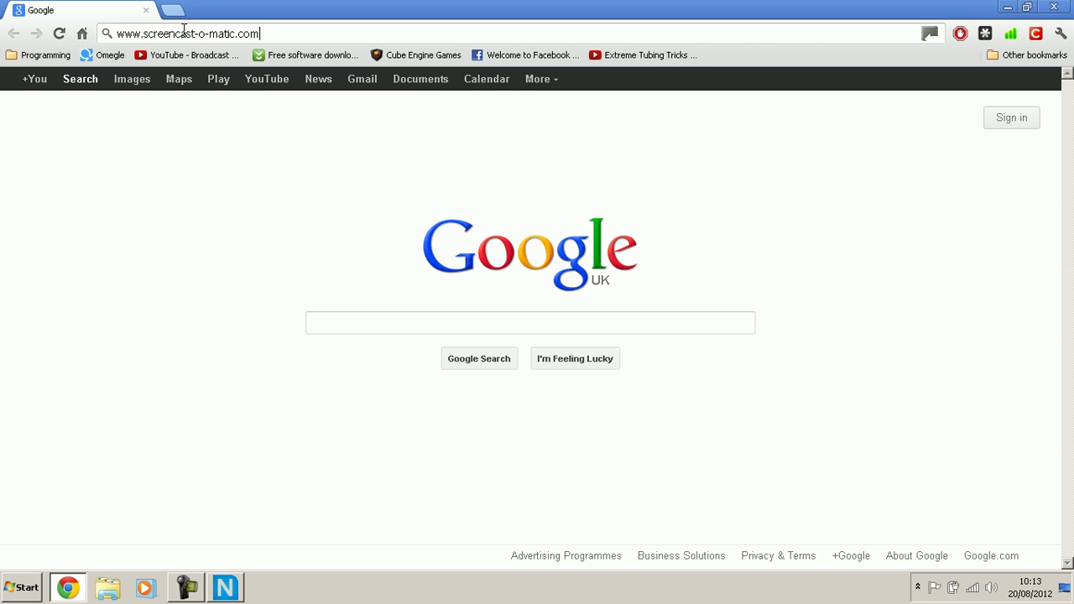
pyautogui.press('Return')
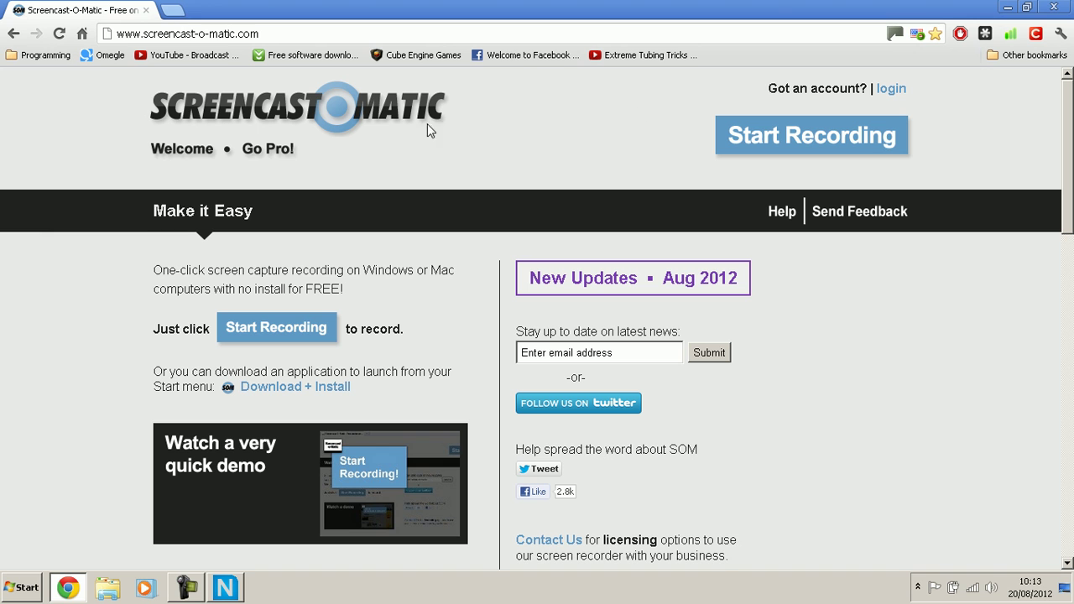
pyautogui.click(265, 149)
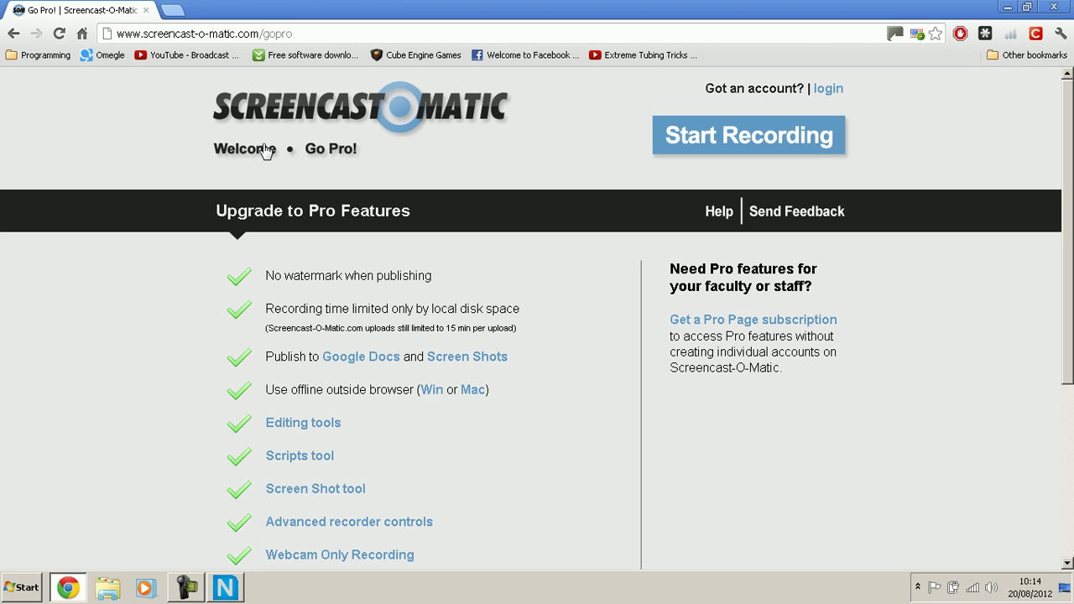
pyautogui.click(269, 92)
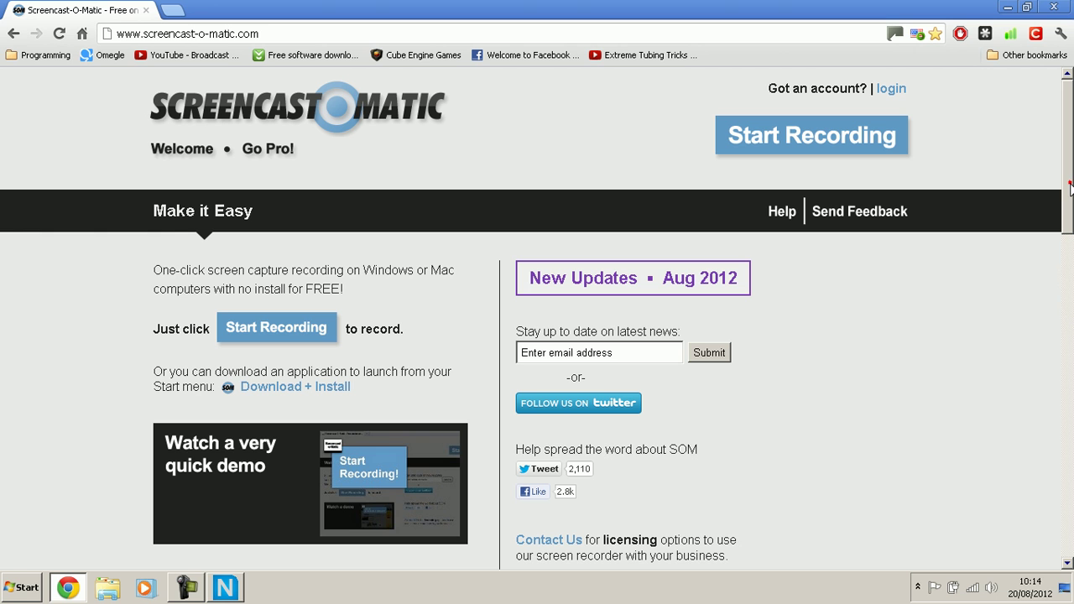
# Scroll the Free vs PRO ($15/yr) feature table down to Draw & Zoom, then minimize and restore Chrome
pyautogui.scroll(-1, 1058, 137)
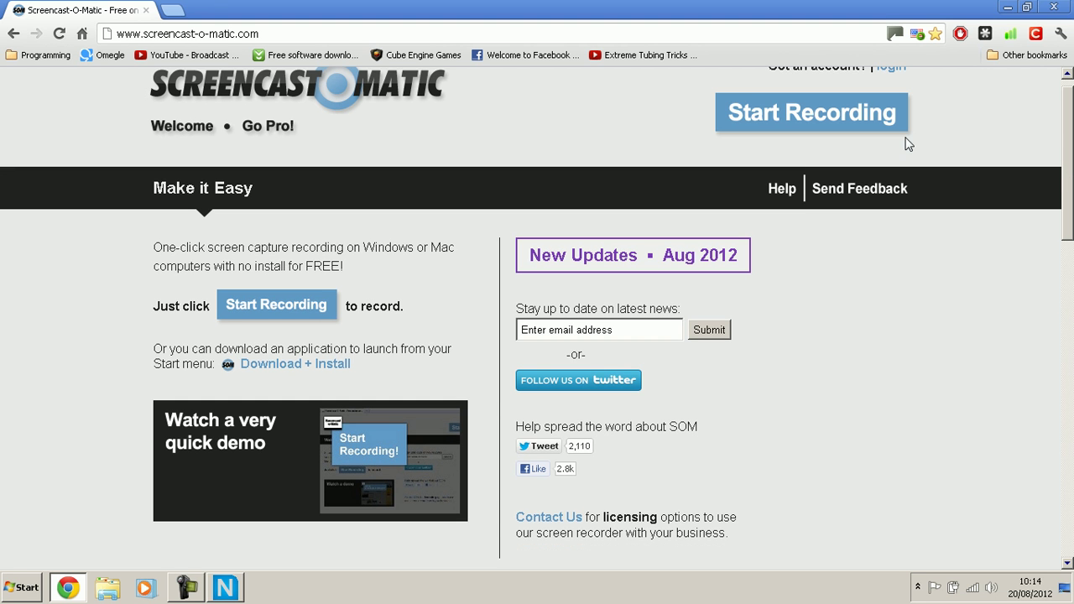
pyautogui.moveTo(1070, 147); pyautogui.dragTo(1070, 386)
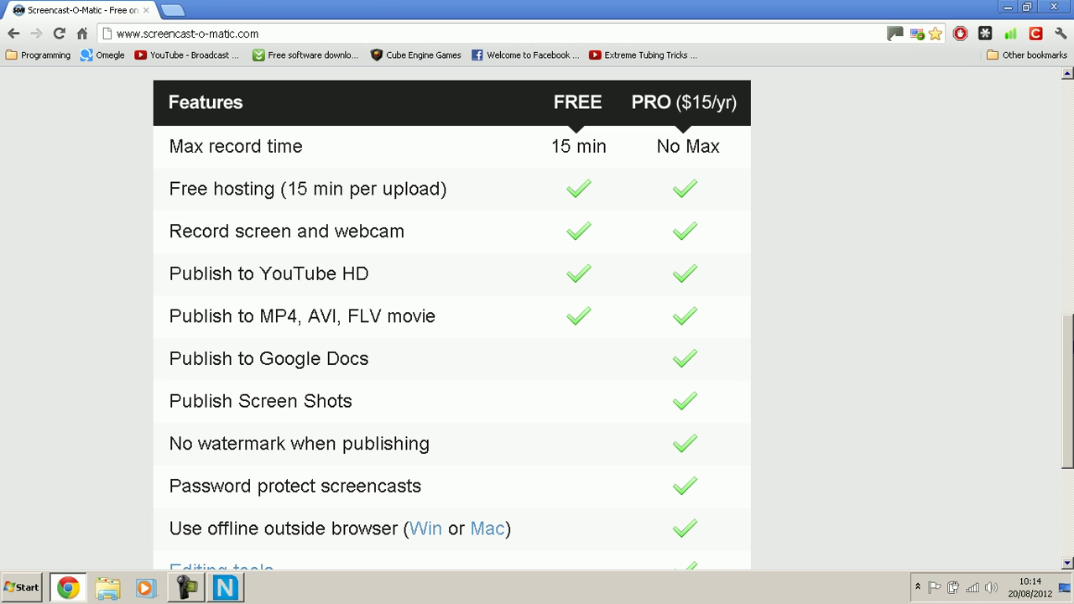
pyautogui.moveTo(1069, 336); pyautogui.dragTo(1071, 401)
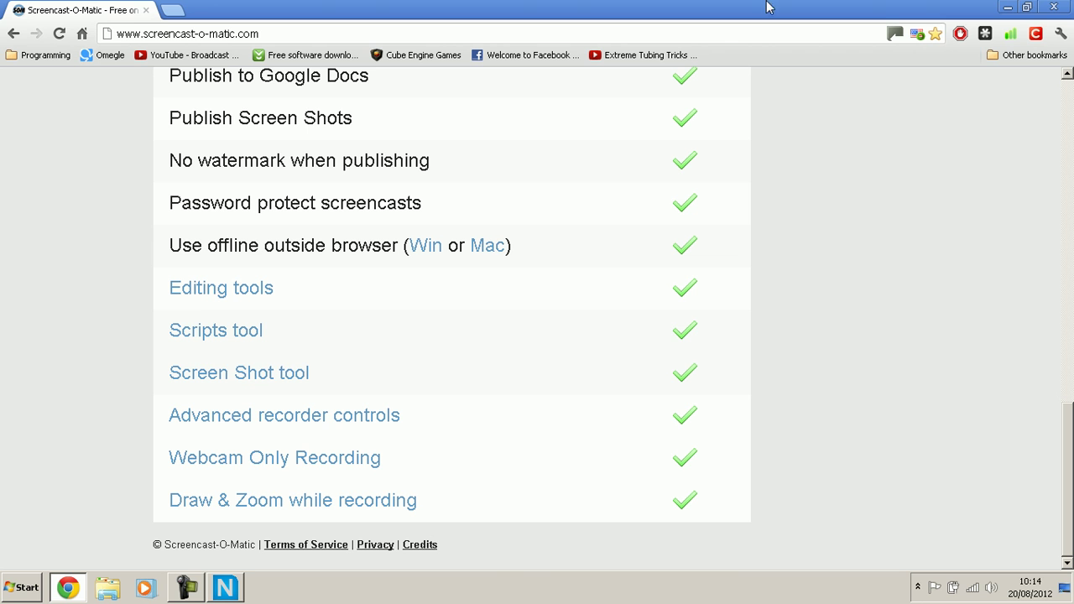
pyautogui.click(1008, 6)
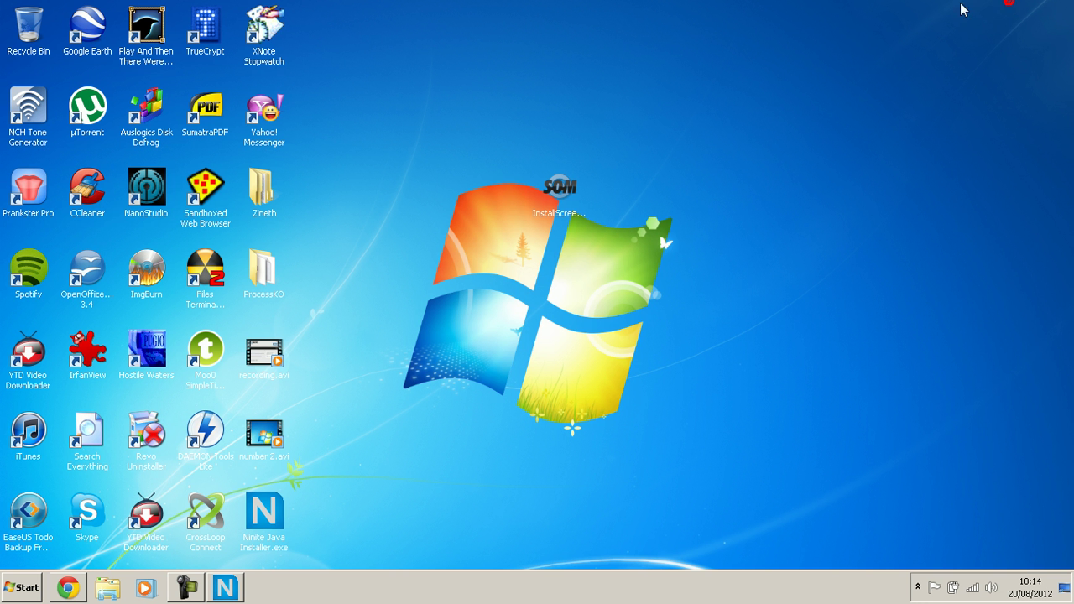
pyautogui.click(1014, 24)
# Restore Chrome and open the Go Pro page, scrolling down to the login button and back
pyautogui.click(74, 587)
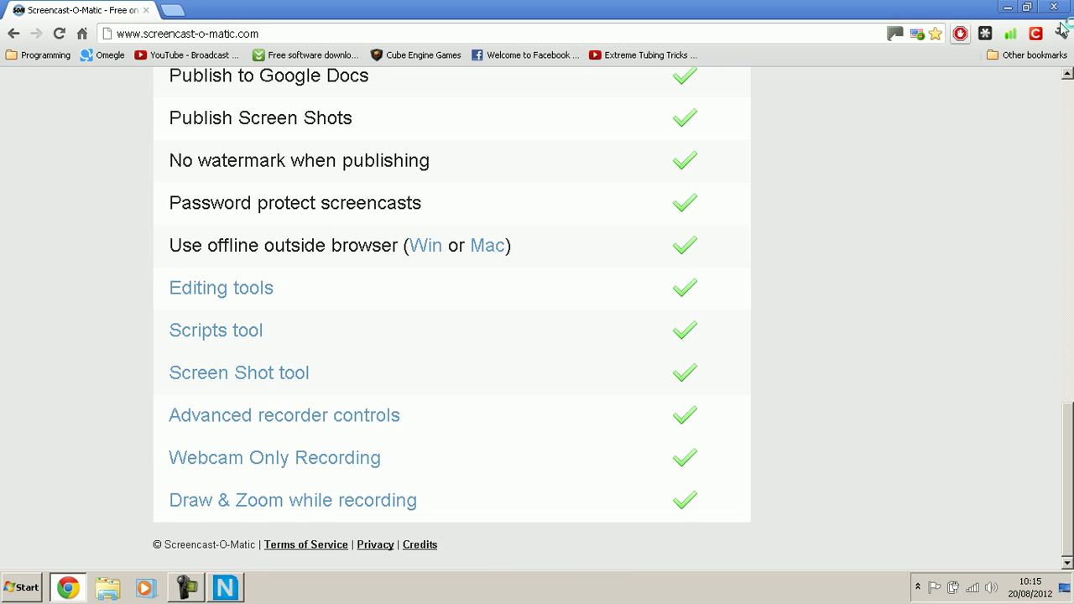
pyautogui.scroll(10, 1040, 252)
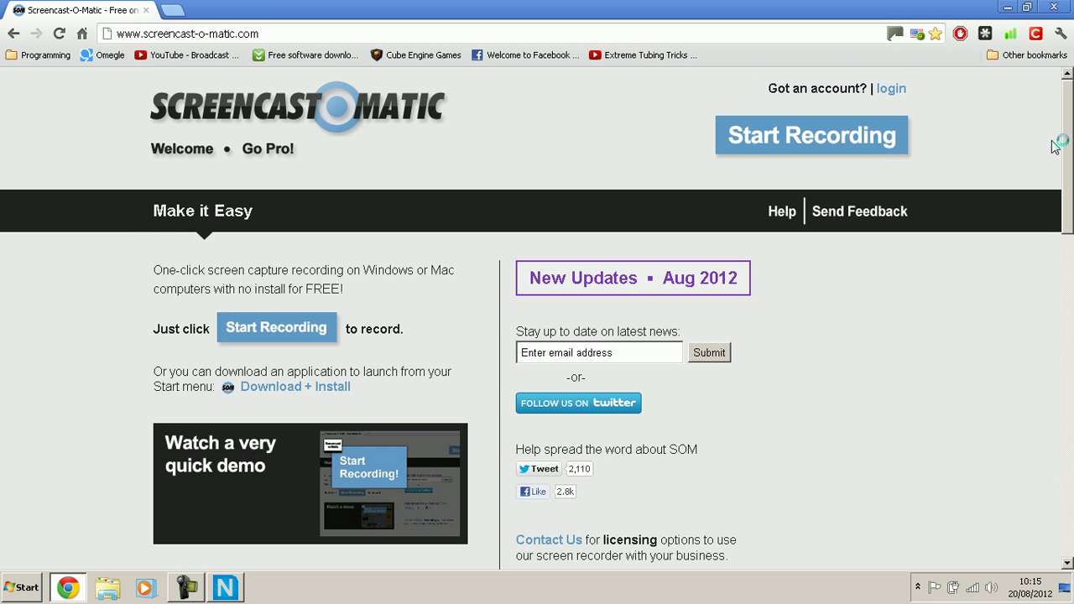
pyautogui.click(265, 156)
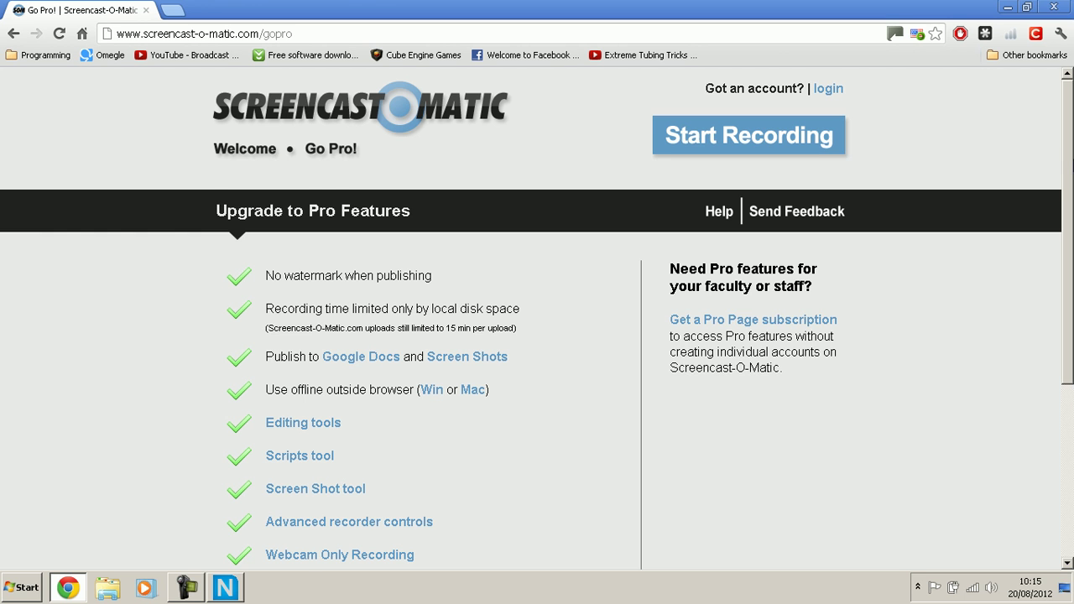
pyautogui.scroll(-5, 974, 468)
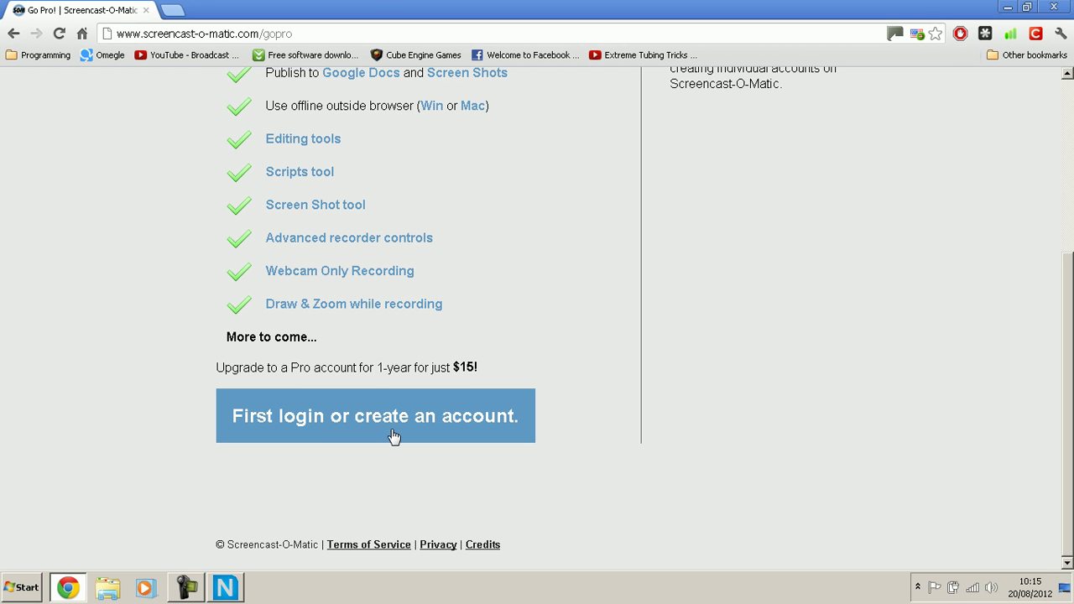
pyautogui.scroll(4, 923, 479)
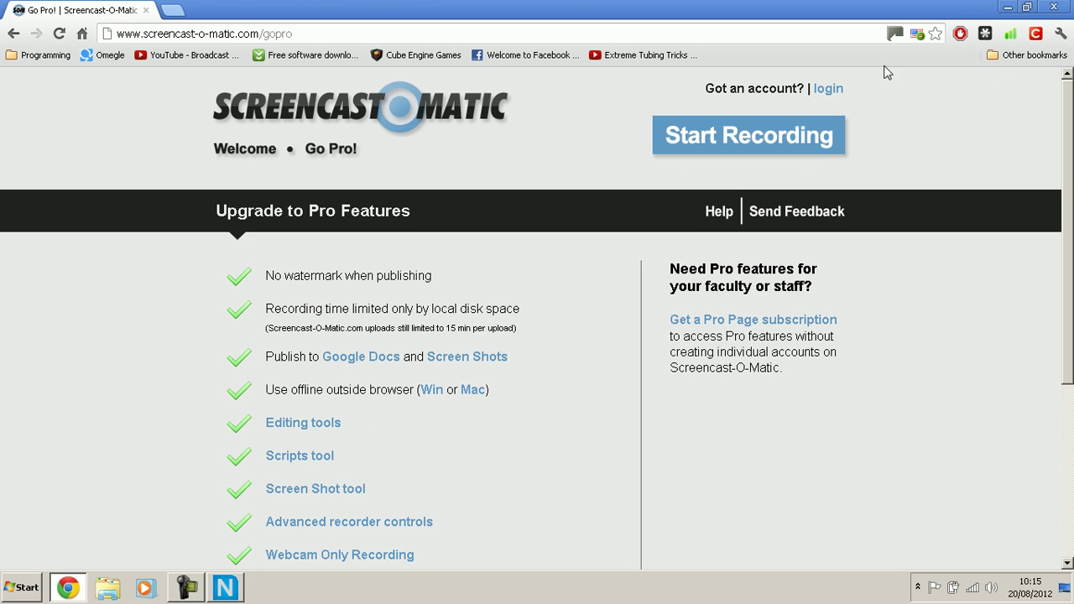
# Log in to screencast-o-matic.com with the account e-mail and password
pyautogui.click(841, 88)
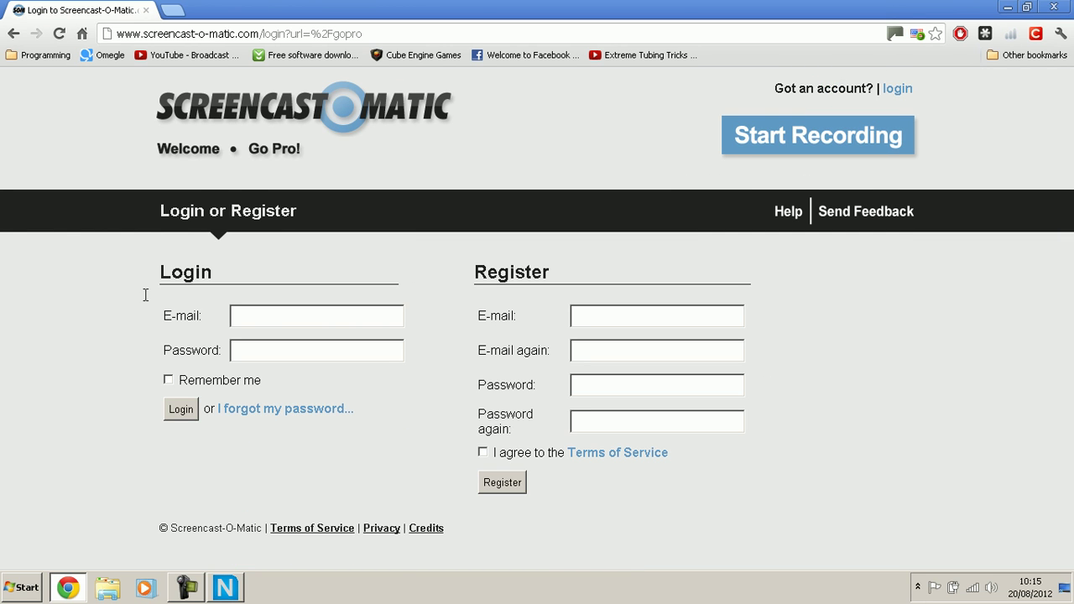
pyautogui.click(250, 316)
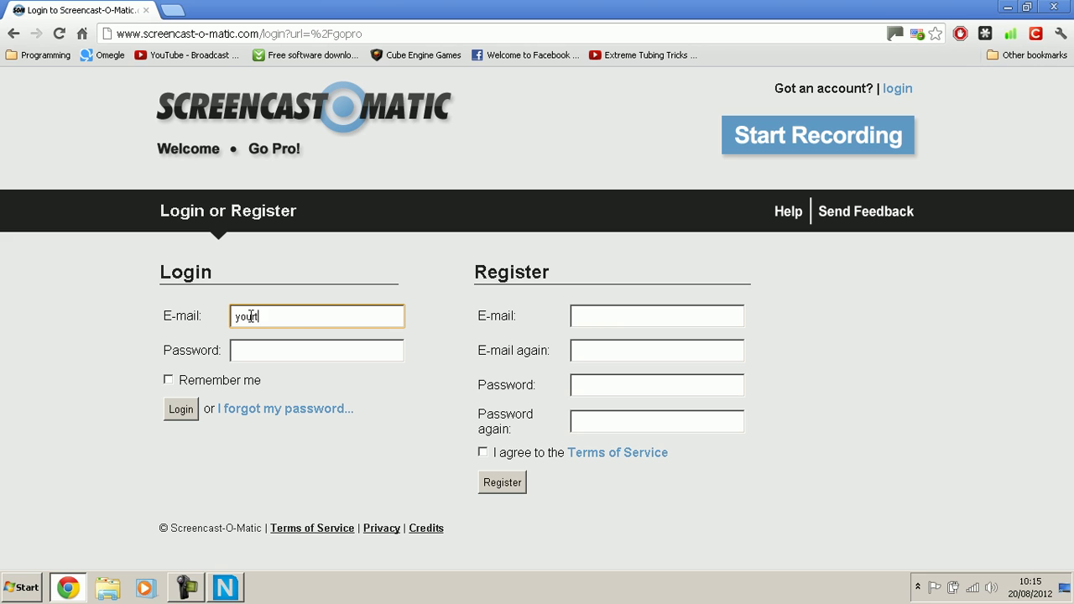
pyautogui.press('Tab')
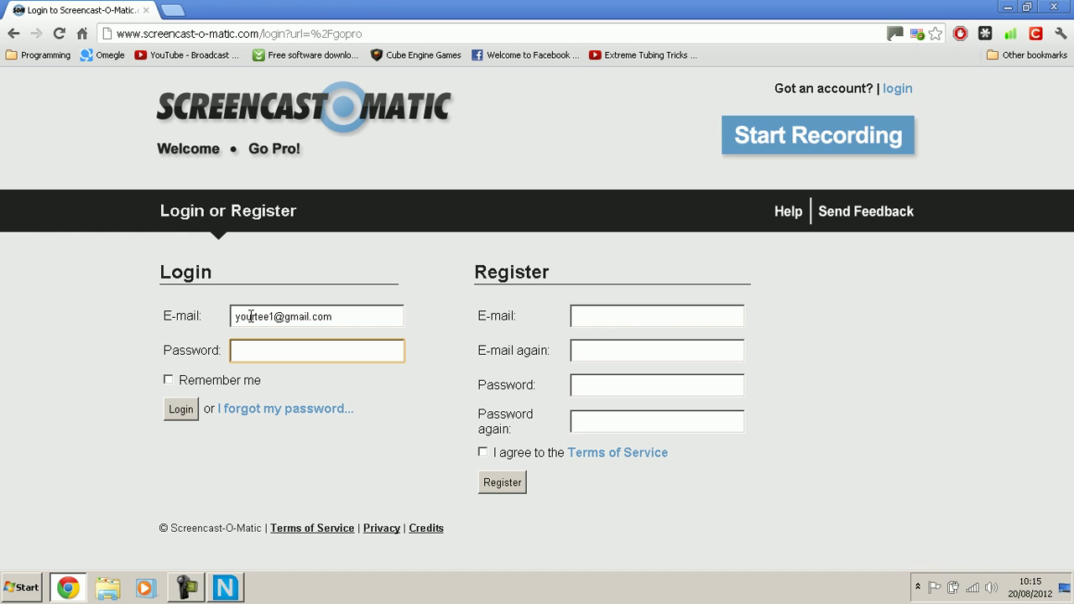
pyautogui.write('••••••••')
pyautogui.press('Return')
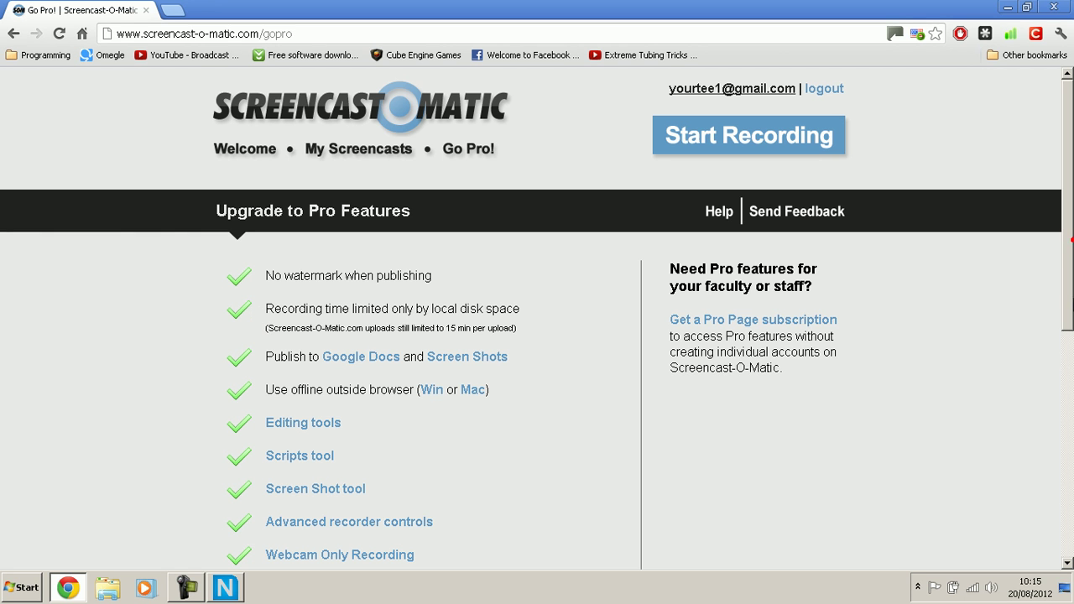
# Scroll to the $15 one-year and $29 three-year Buy Now options, then minimize Chrome
pyautogui.scroll(-4, 298, 285)
pyautogui.scroll(-2, 298, 285)
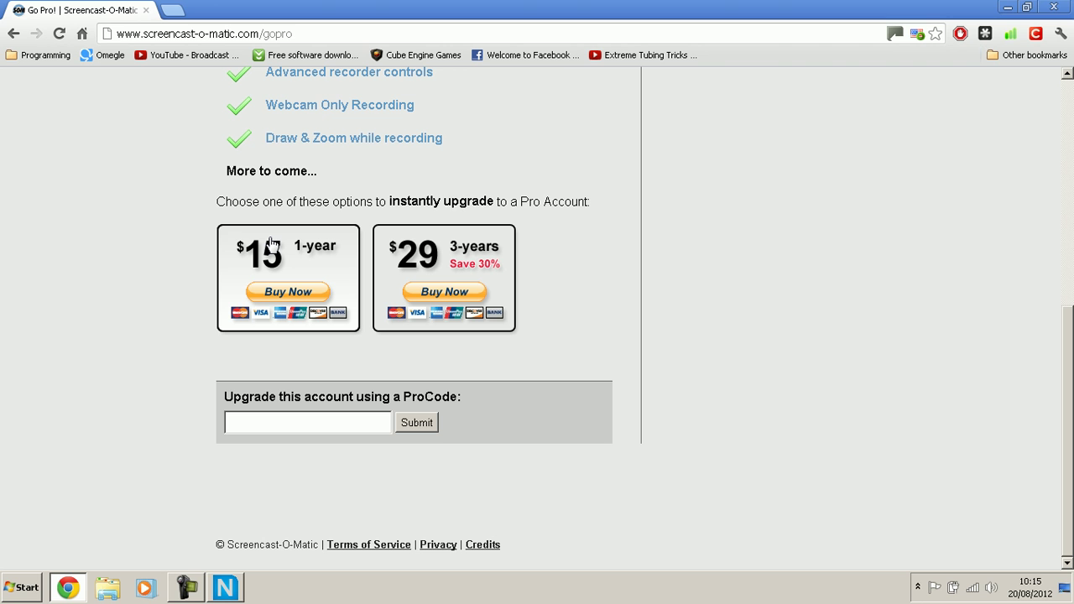
pyautogui.click(1007, 7)
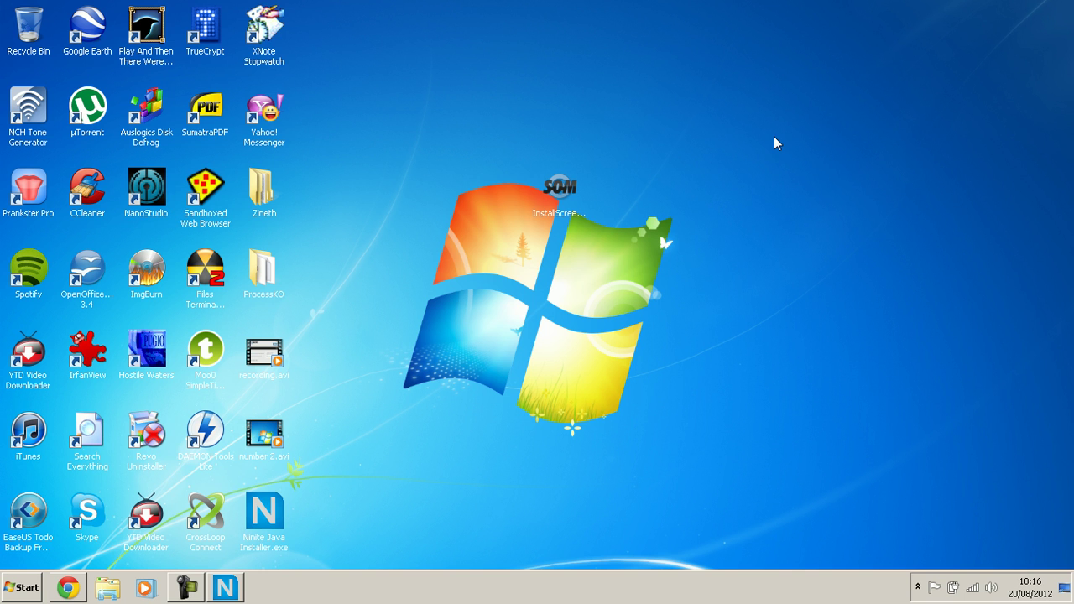
# Close the finished Ninite installer after it reports Java 7 installed OK
pyautogui.click(224, 587)
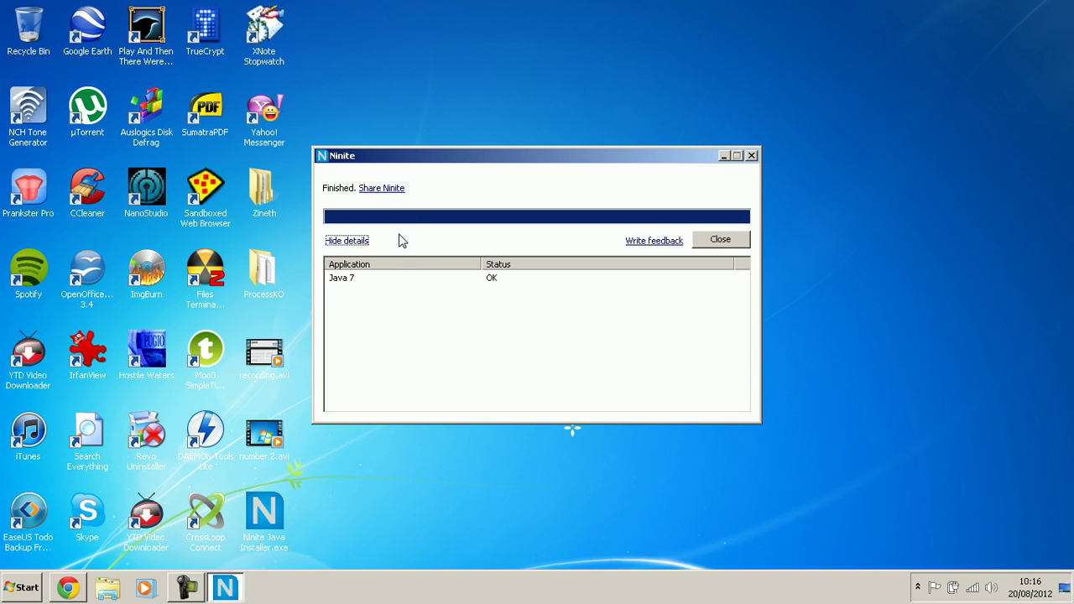
pyautogui.click(730, 241)
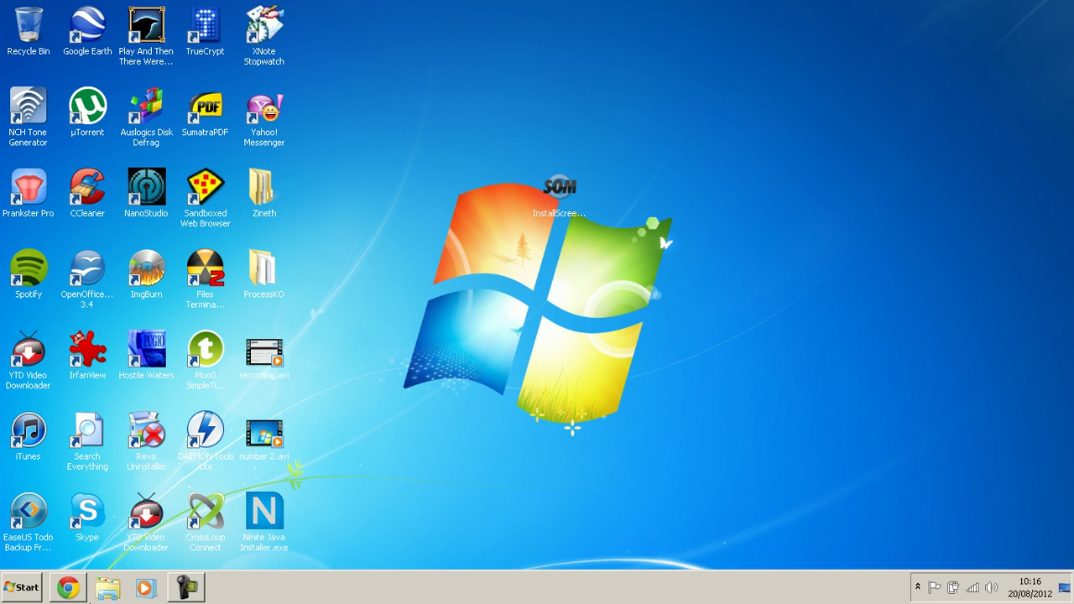
pyautogui.click(58, 596)
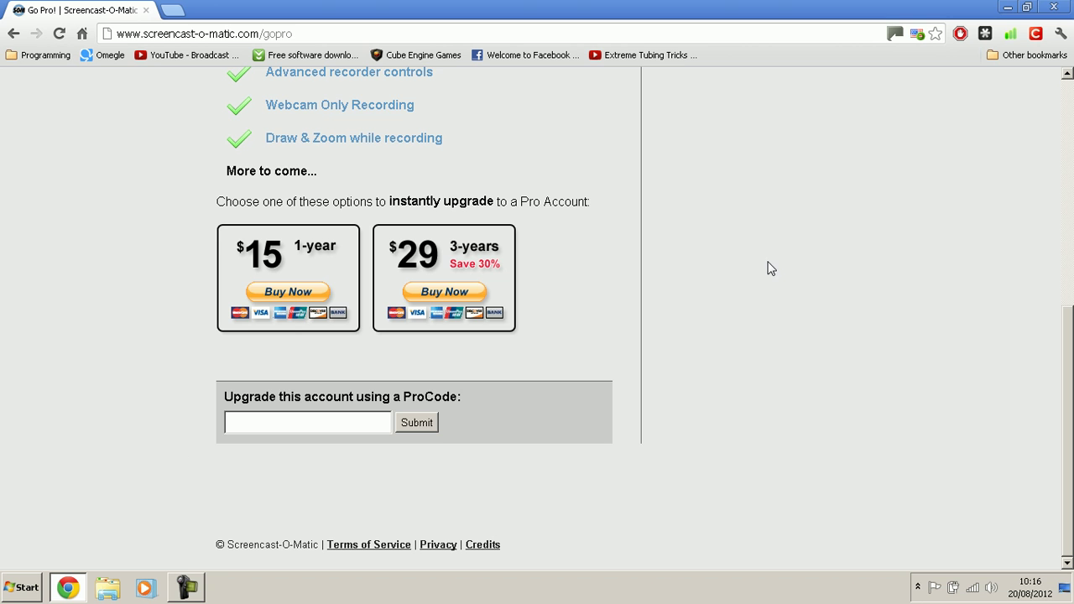
pyautogui.scroll(3, 1066, 336)
pyautogui.scroll(-3, 1041, 486)
pyautogui.scroll(3, 537, 335)
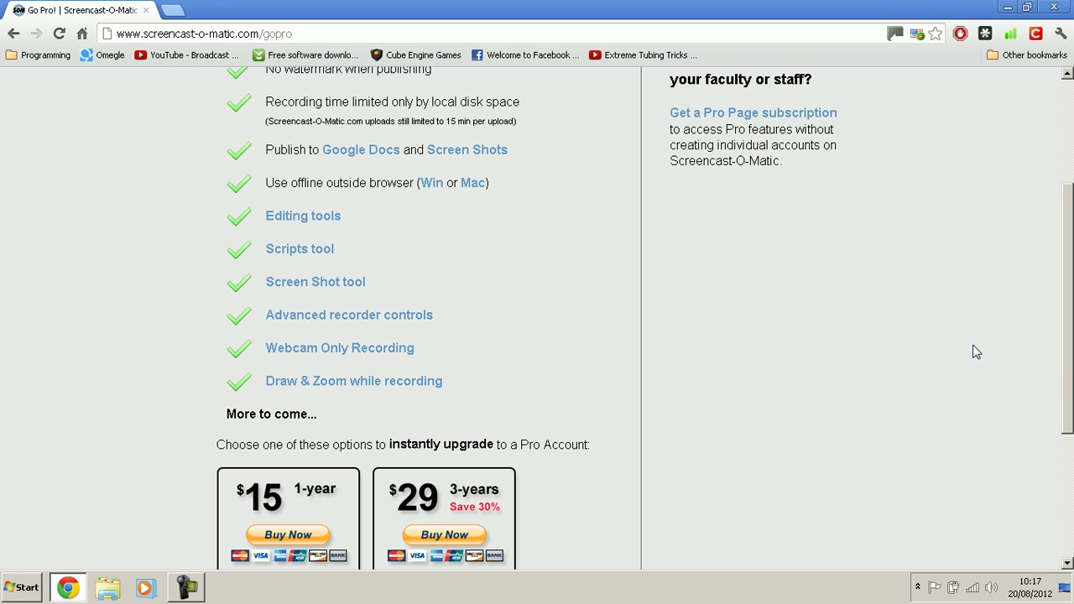
pyautogui.moveTo(1067, 389)
pyautogui.mouseDown()
pyautogui.moveTo(1058, 238)
pyautogui.moveTo(1067, 289)
pyautogui.mouseUp()
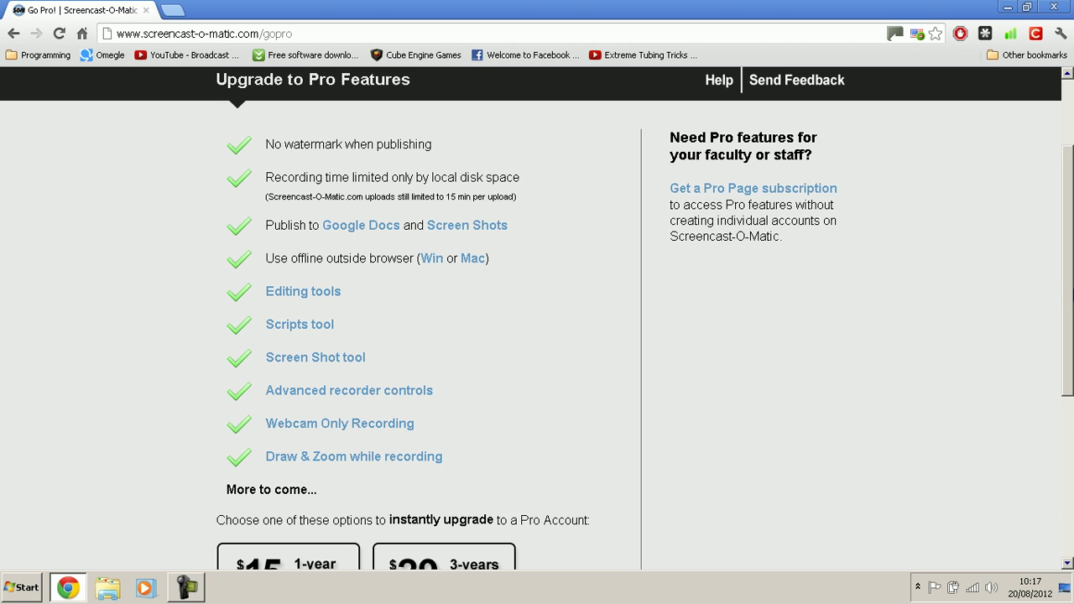
pyautogui.scroll(3, 537, 318)
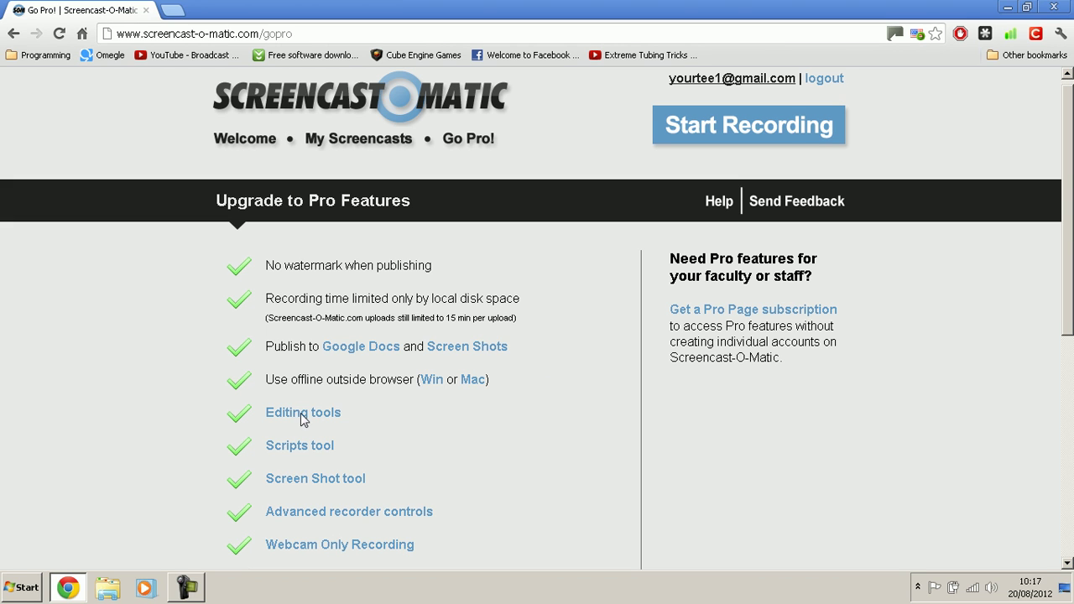
pyautogui.click(183, 589)
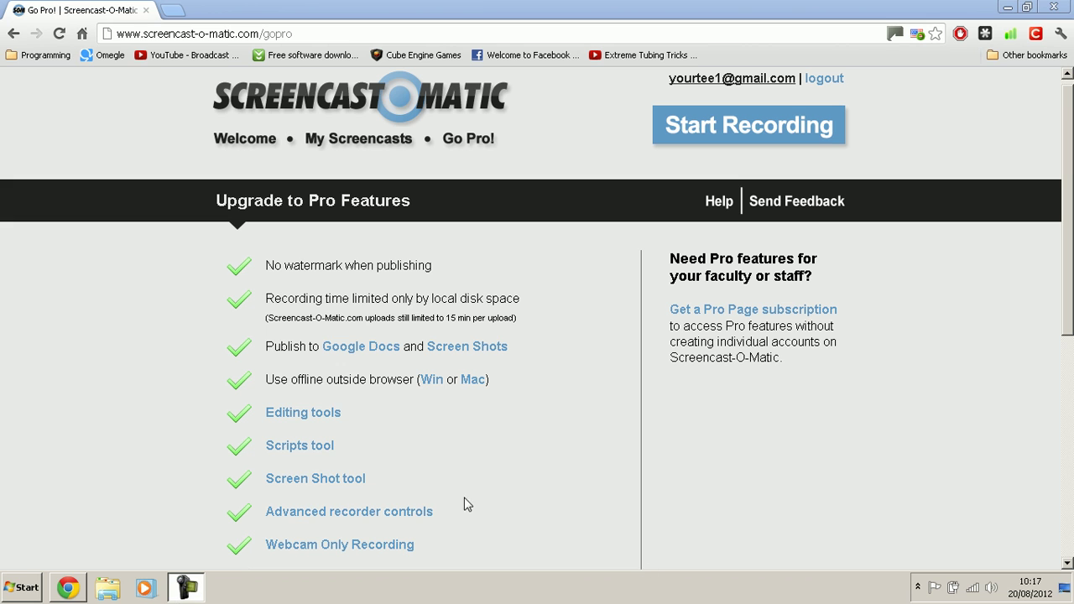